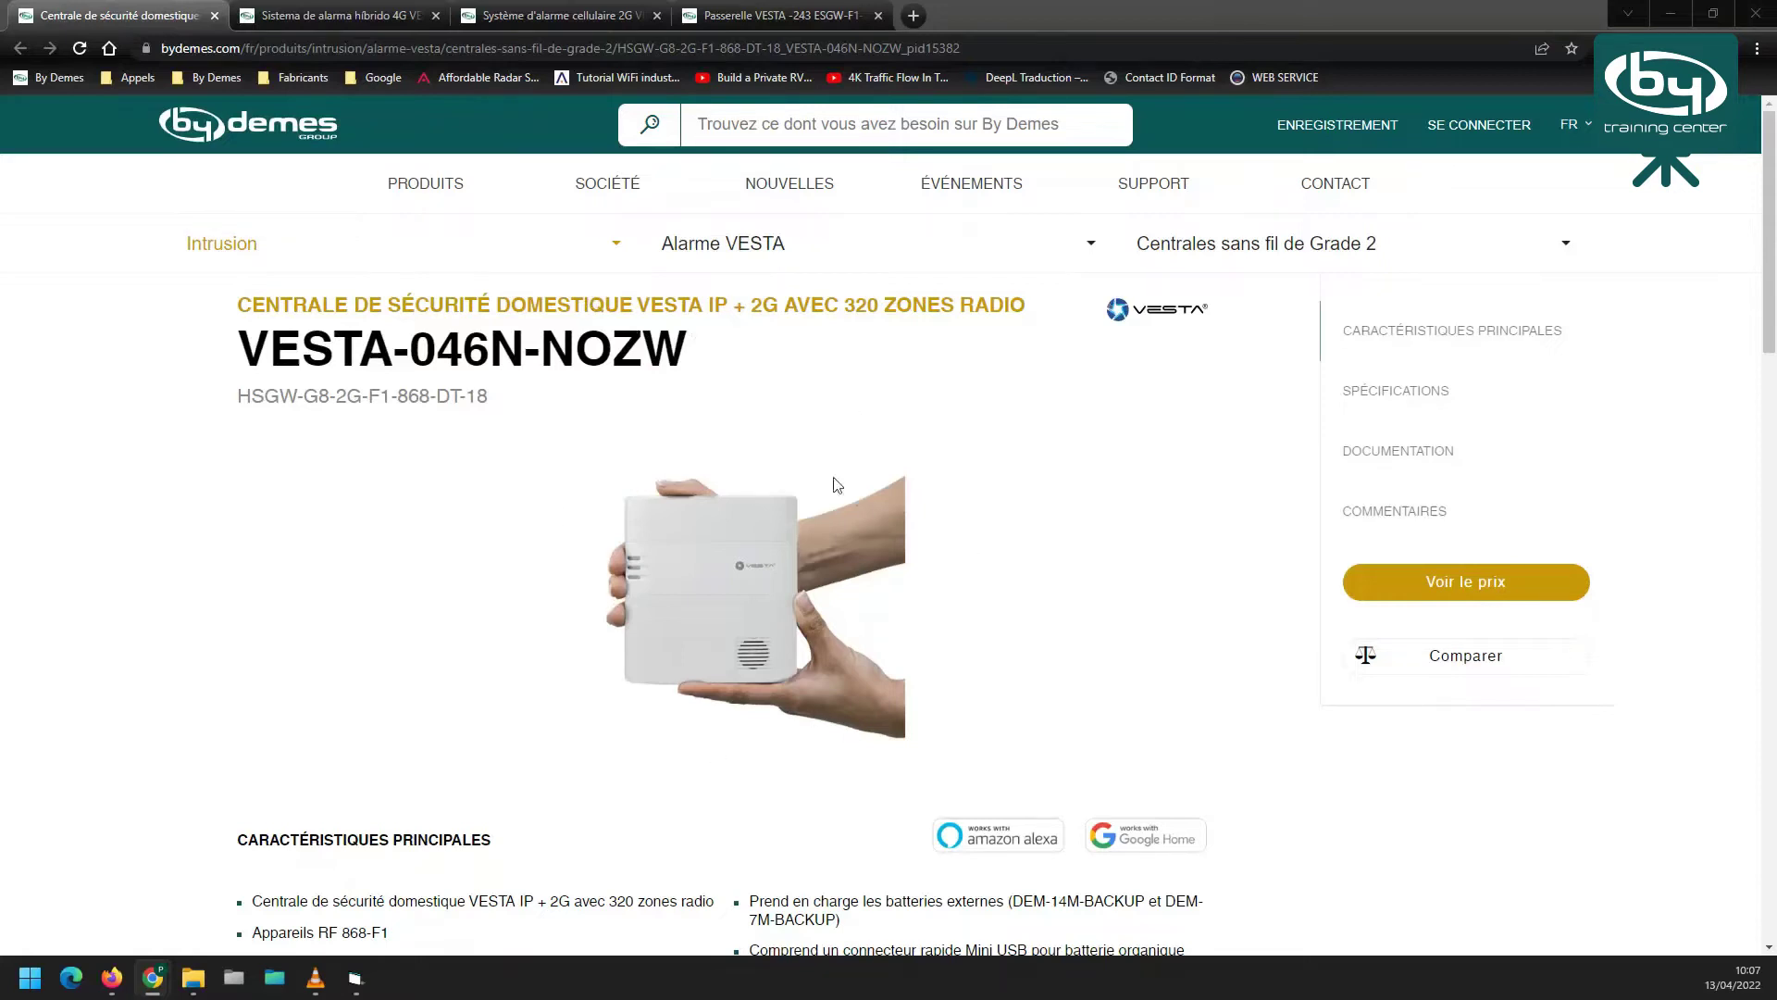
# Browse the VESTA-113, VESTA-067N and VESTA-243 product pages, then return to the VESTA-046N-NOZW page
pyautogui.hotkey('ctrl', 'Tab')
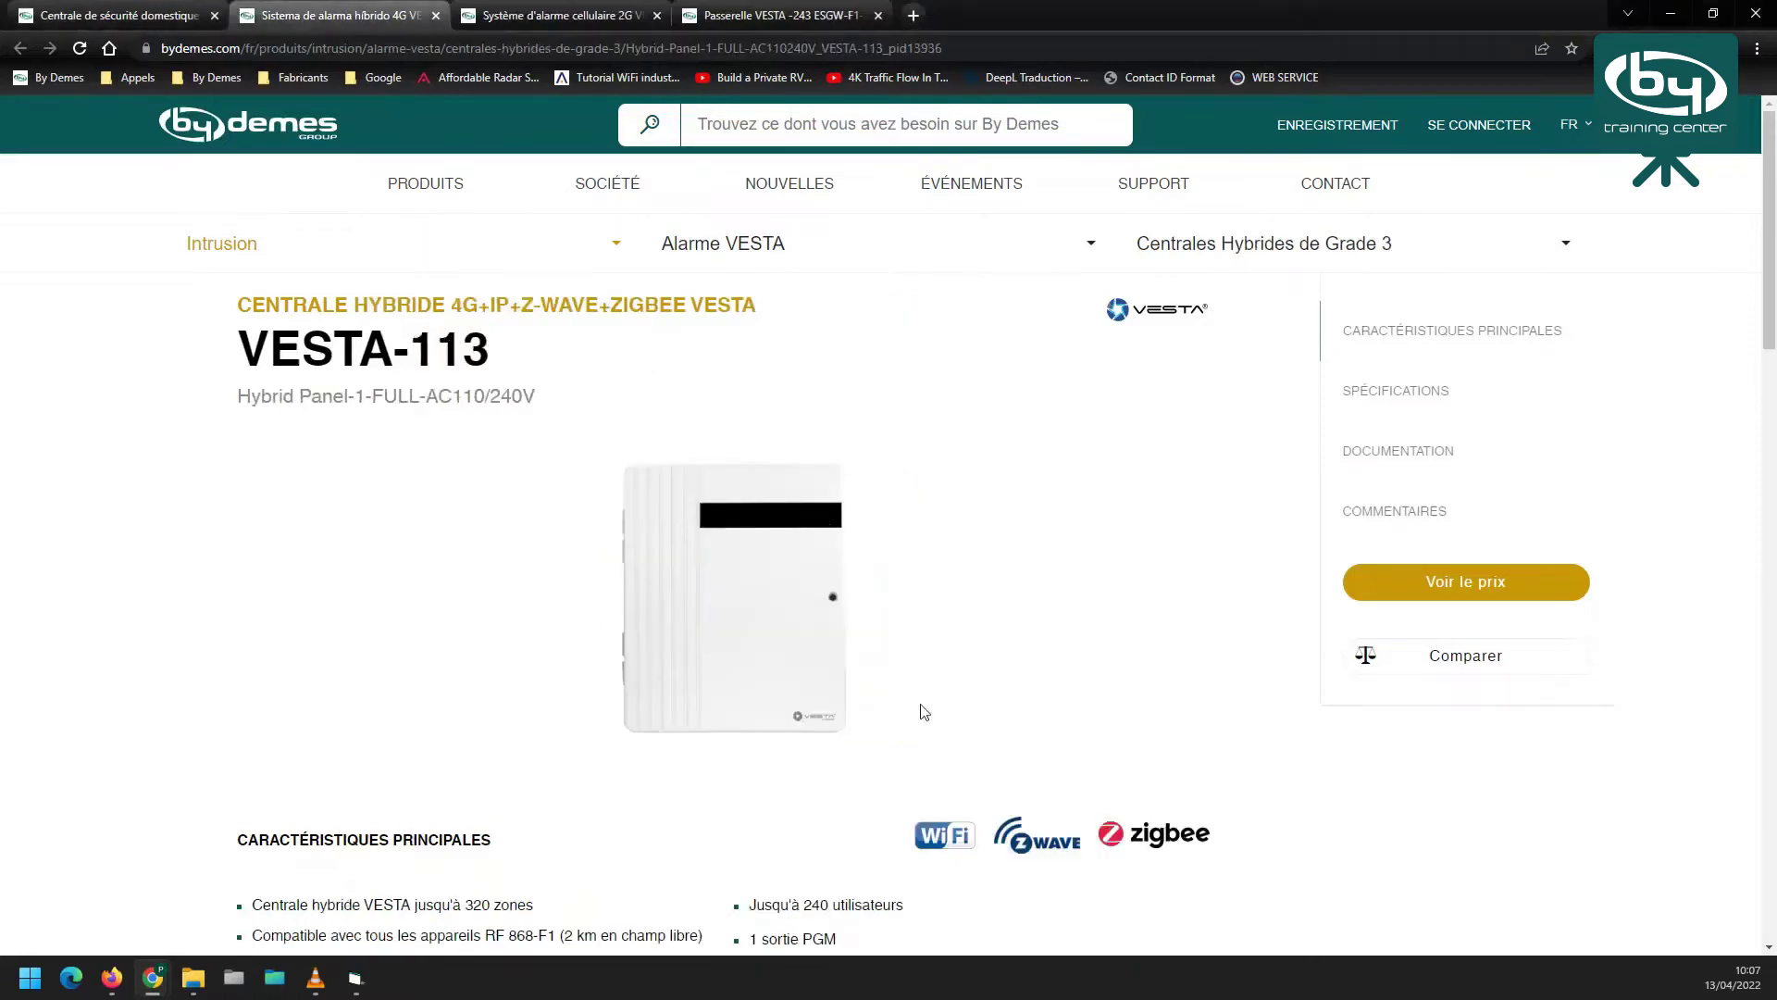
pyautogui.hotkey('ctrl', 'Tab')
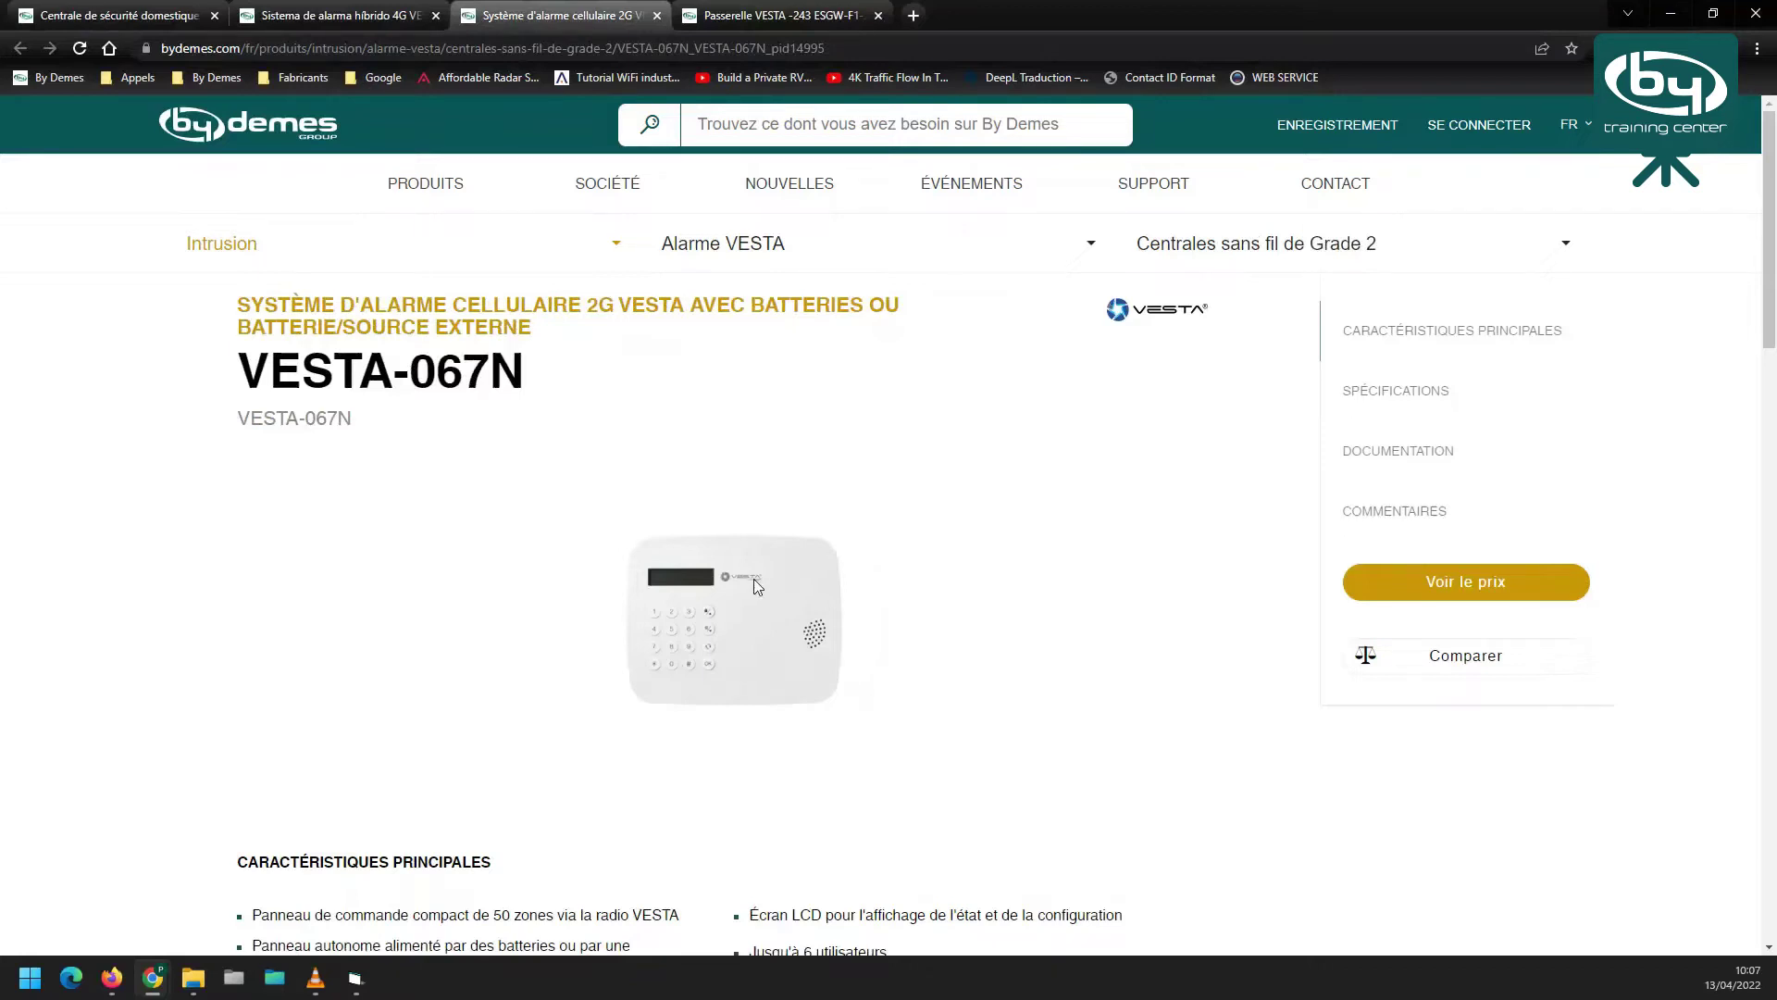
pyautogui.click(777, 16)
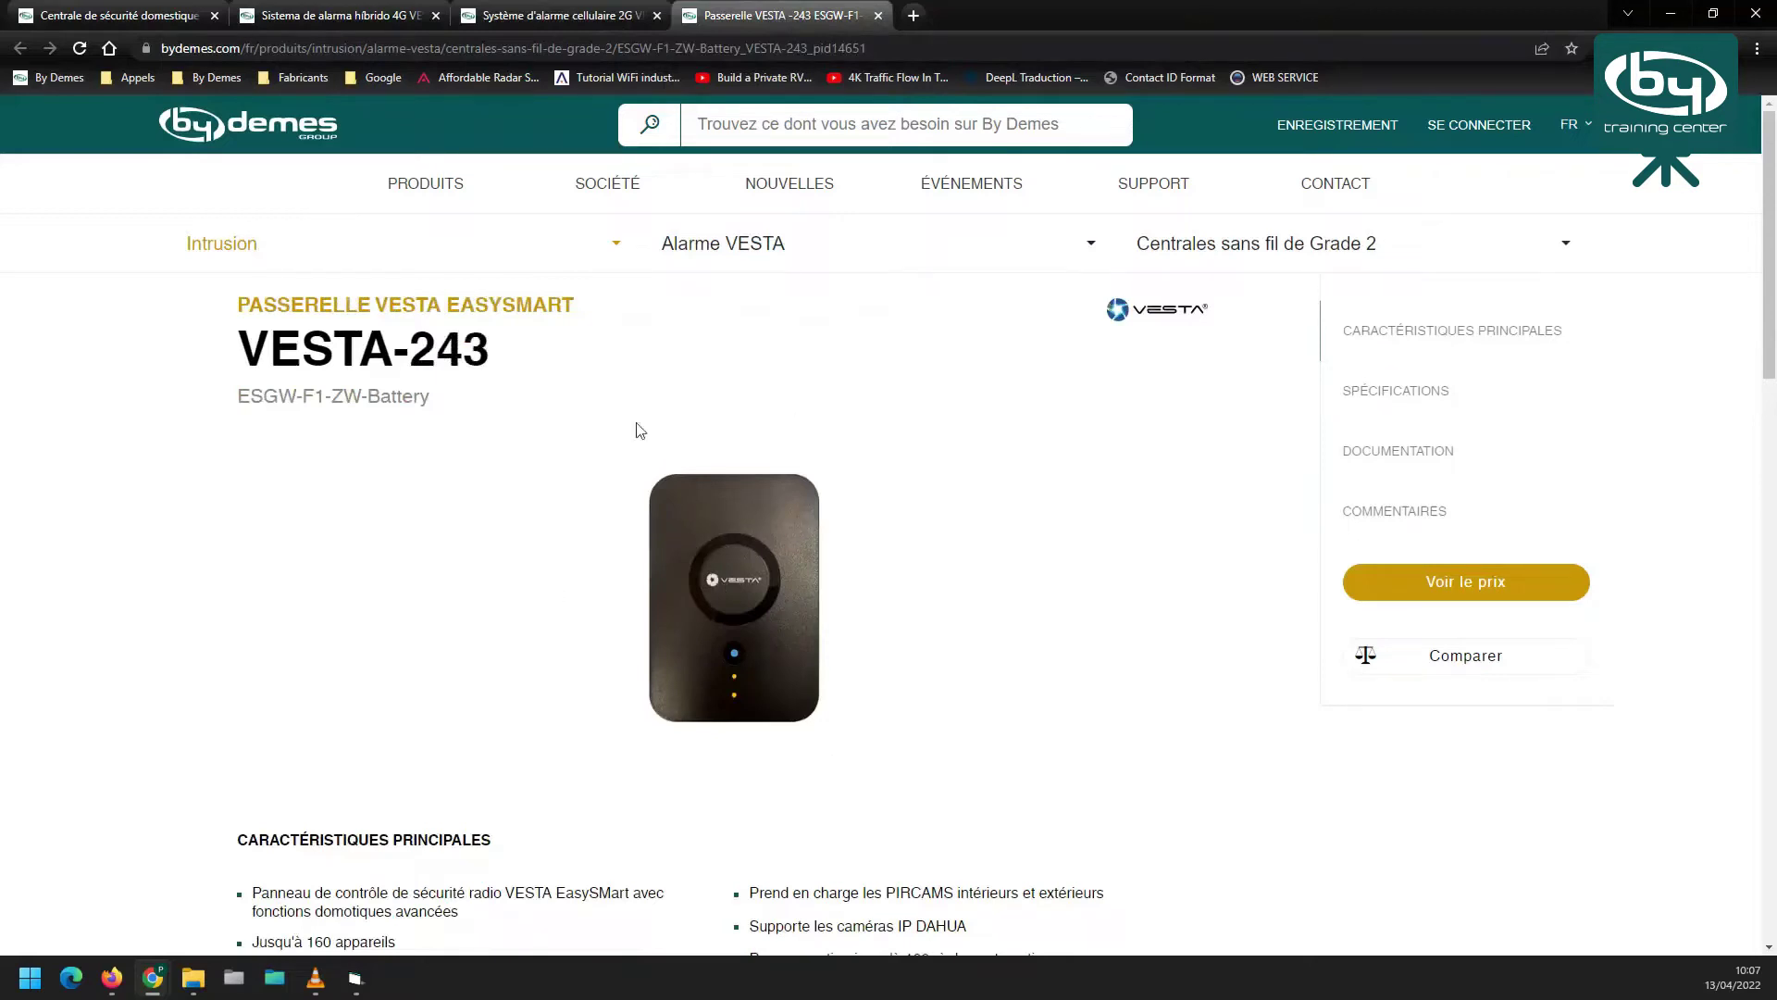
pyautogui.click(125, 17)
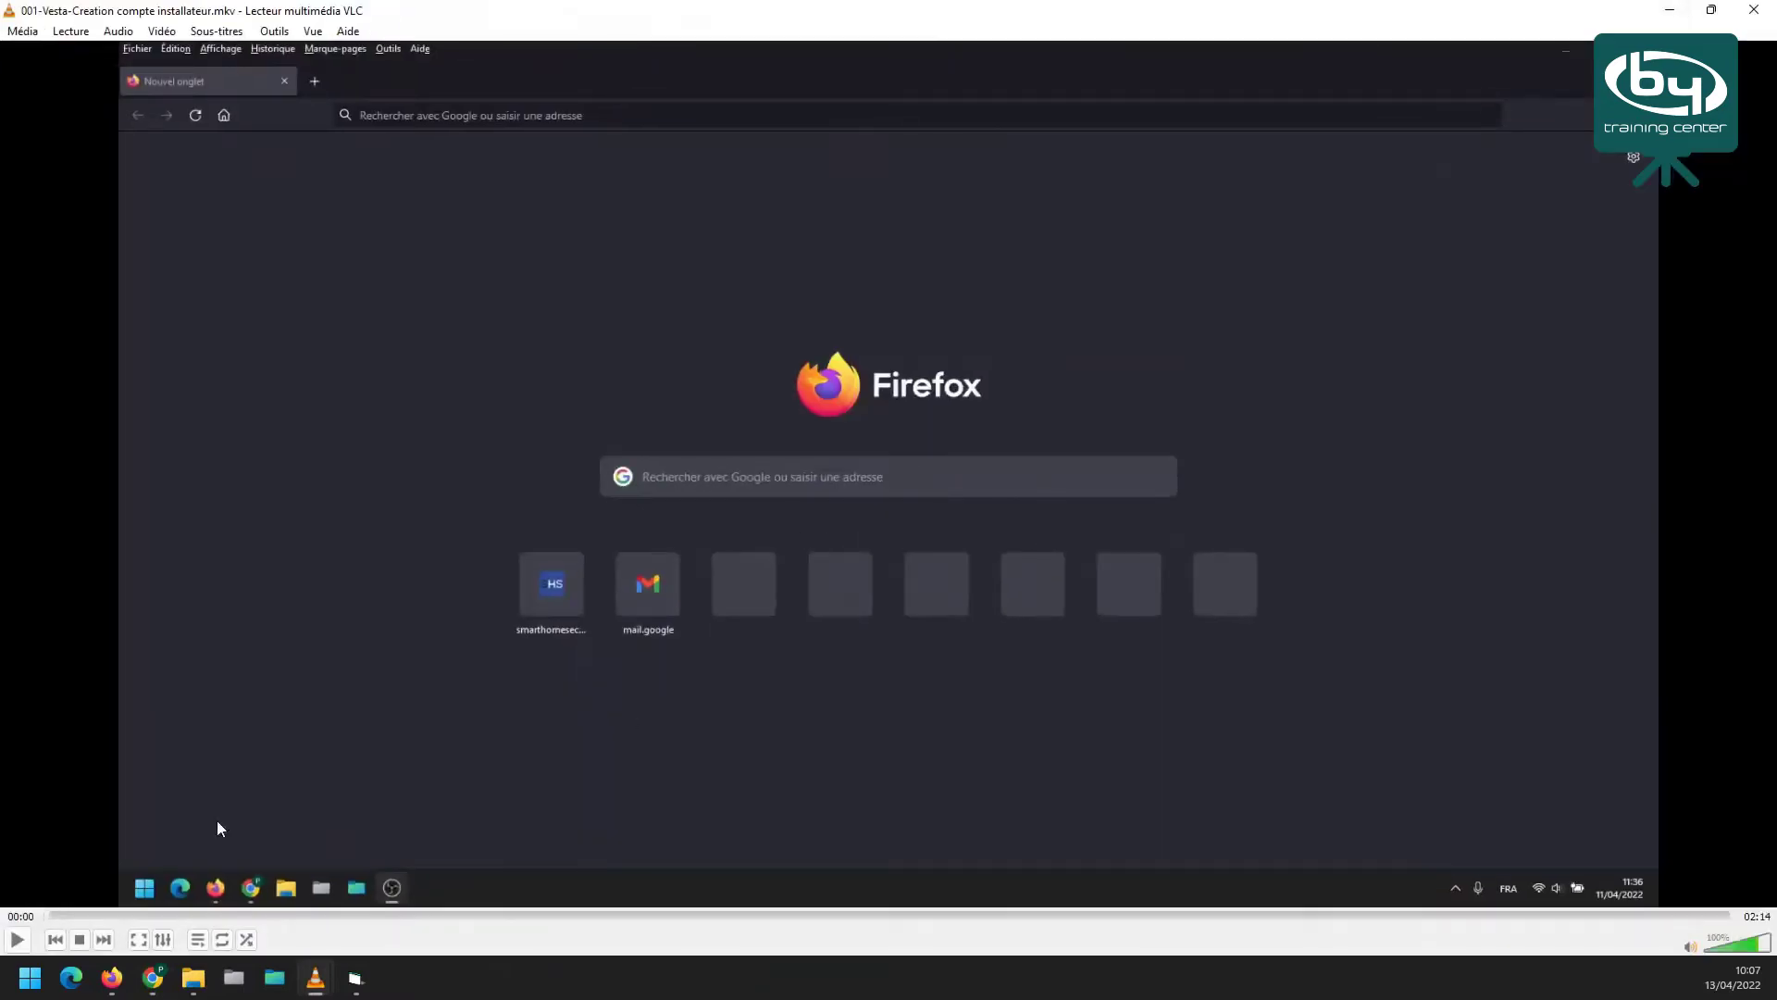
# Play the installer-account clip to 01:46, where the account is created with ByDemes as vendor
pyautogui.click(17, 939)
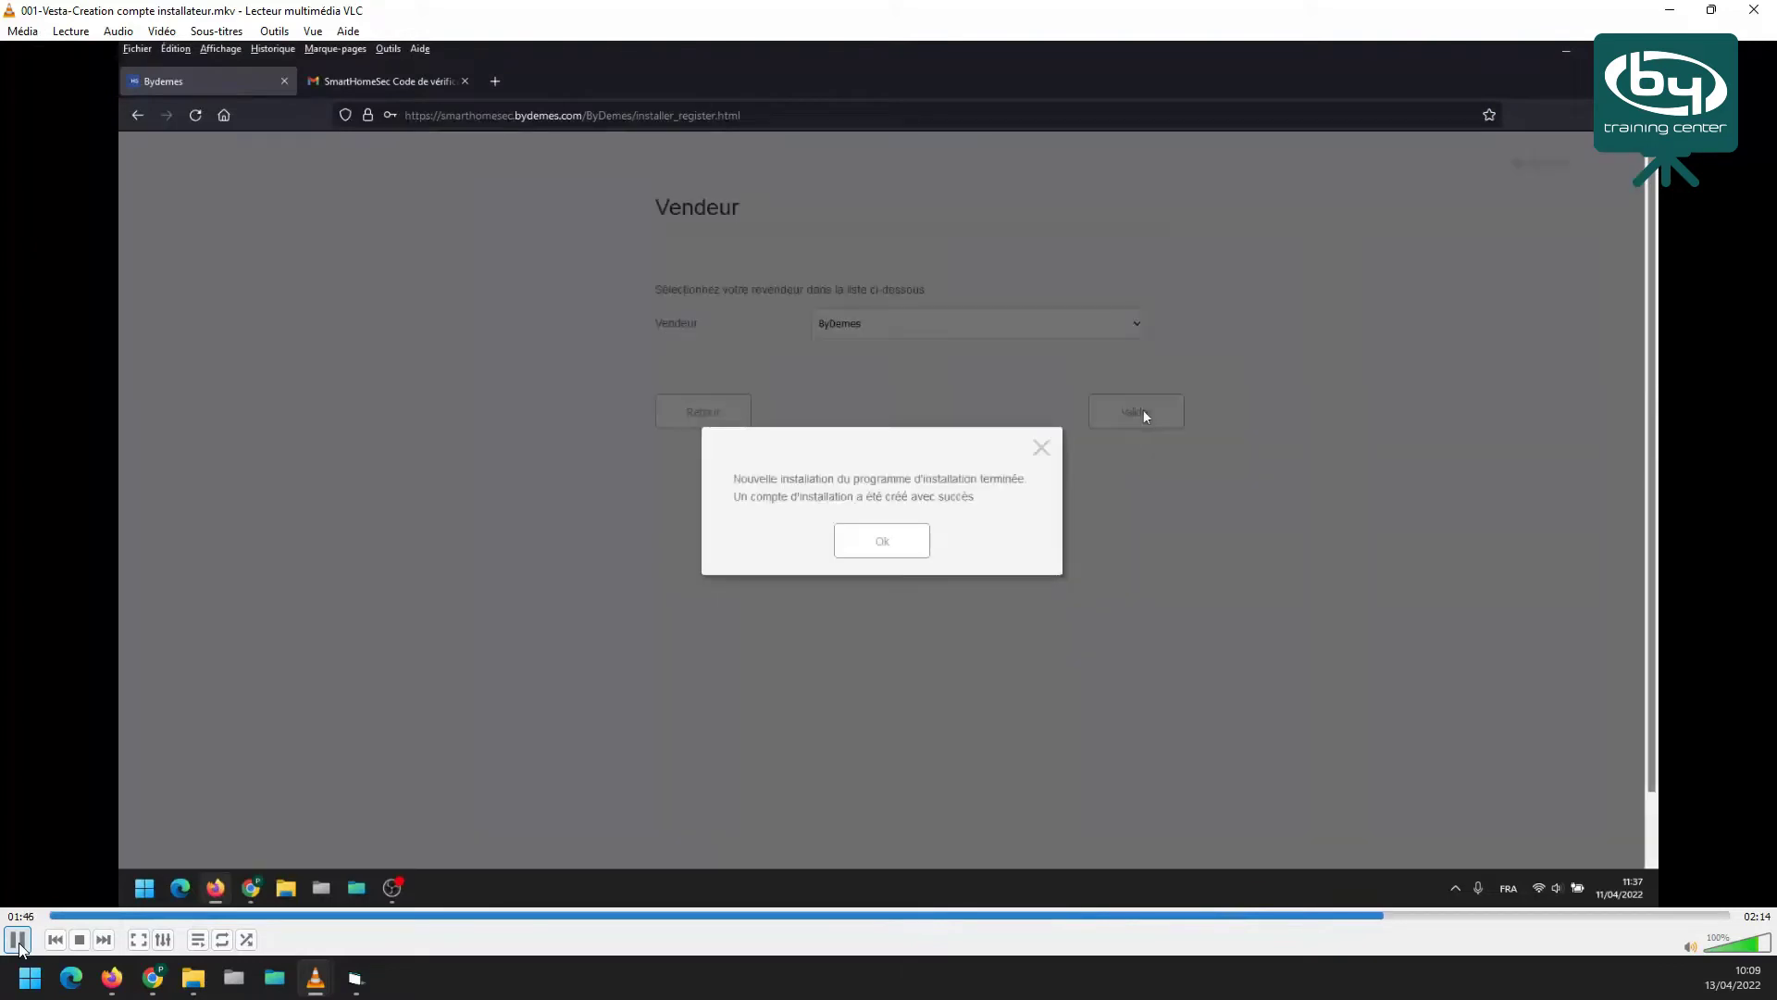
# Pause and resume the installer-account clip until 002-Vesta-Ajout centrale installateur starts
pyautogui.click(18, 941)
pyautogui.click(21, 939)
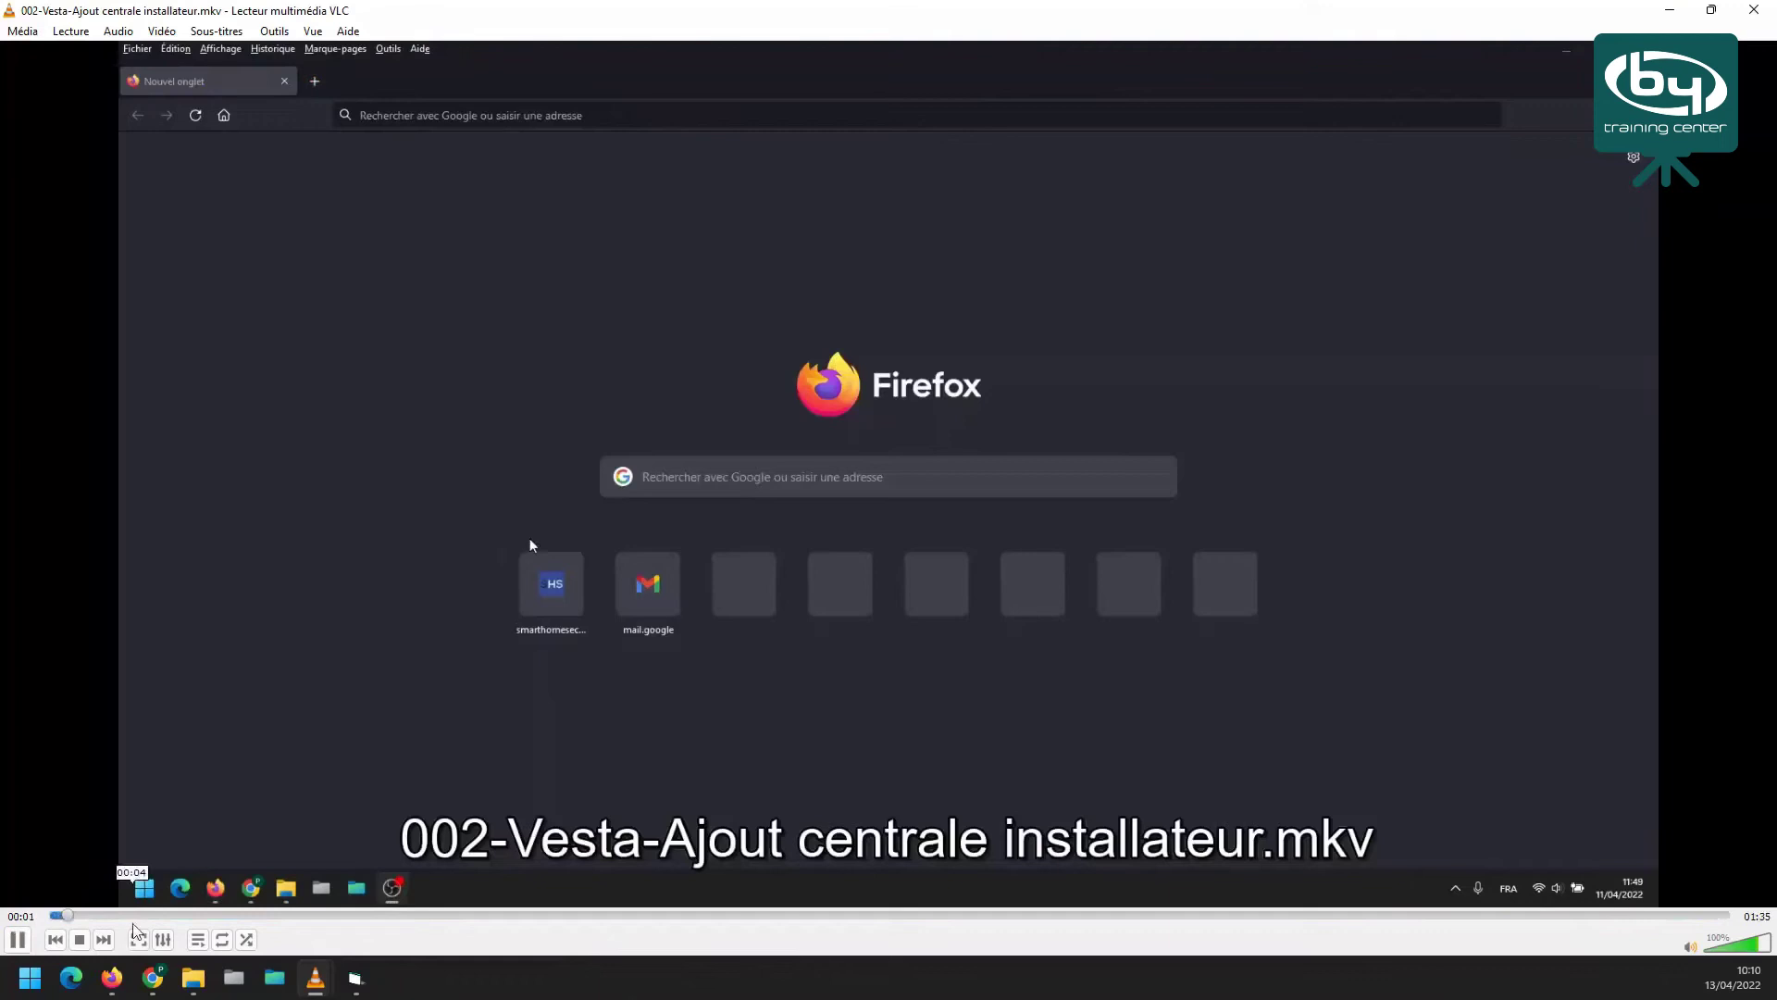
# Pause the add-panel clip at 00:02, then resume it to 00:26 at the MAC address entry
pyautogui.click(16, 940)
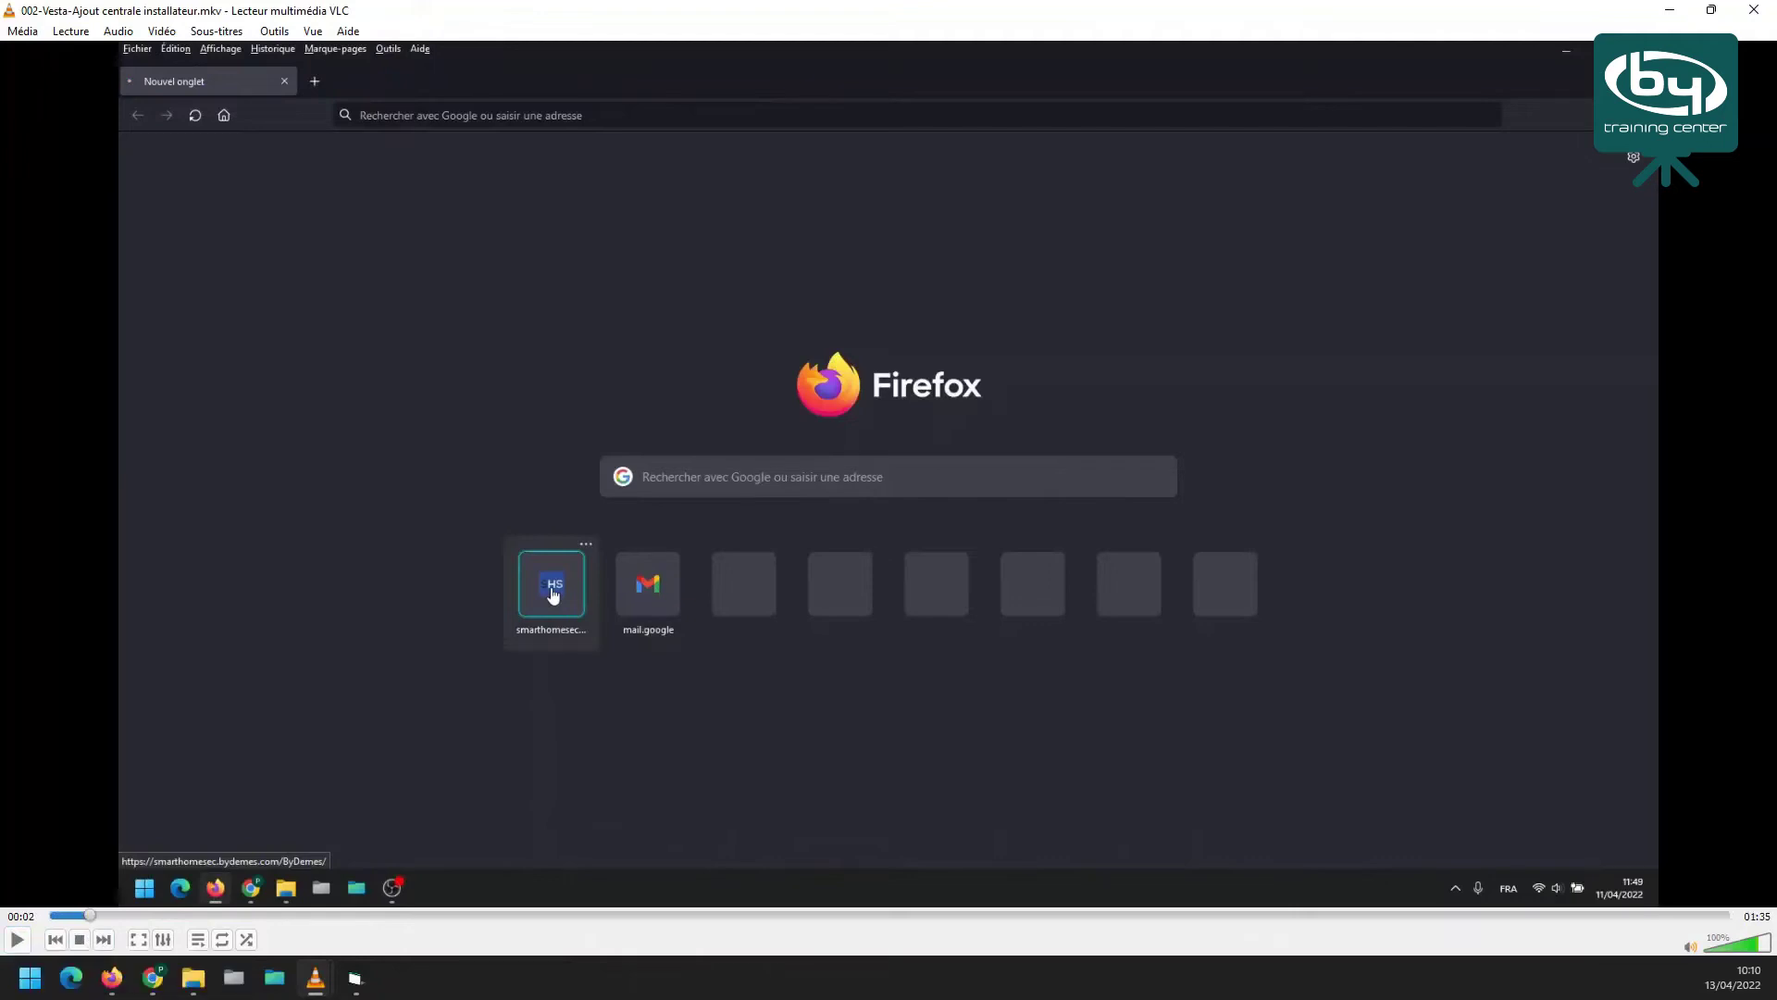
pyautogui.click(18, 940)
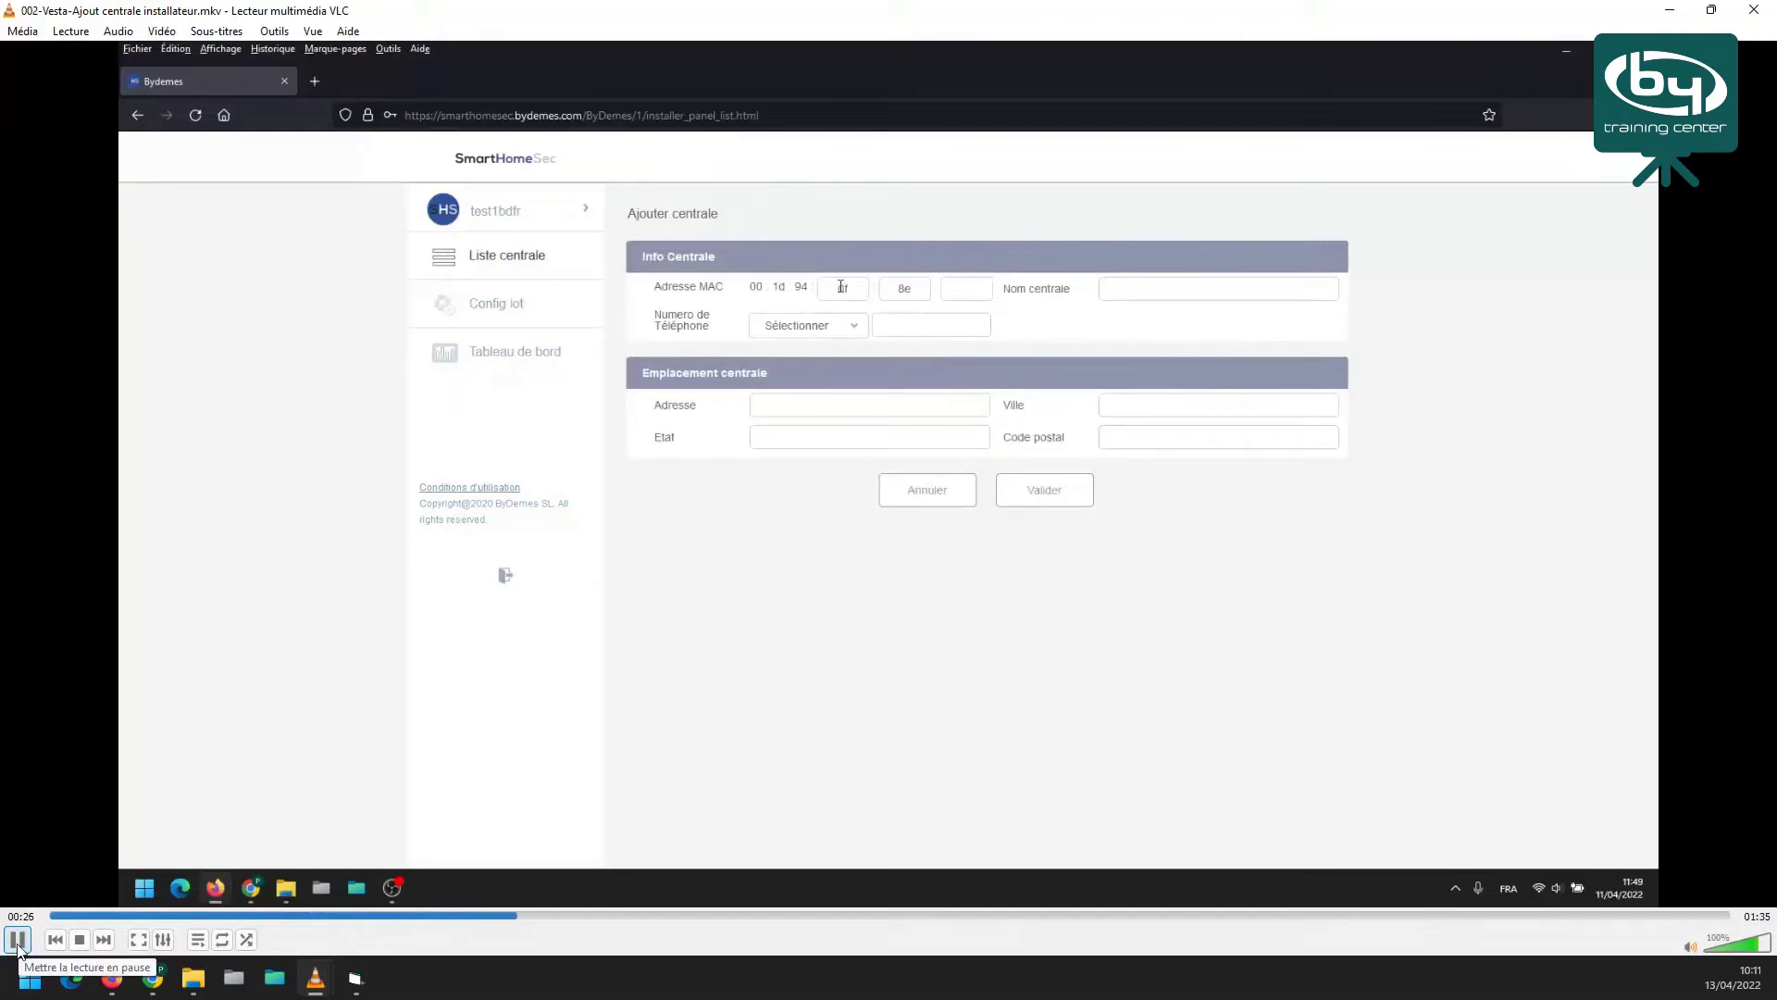
# Watch the add-panel clip to its end with ESGW_BDFR listed, stop it, and widen the title column
pyautogui.click(18, 941)
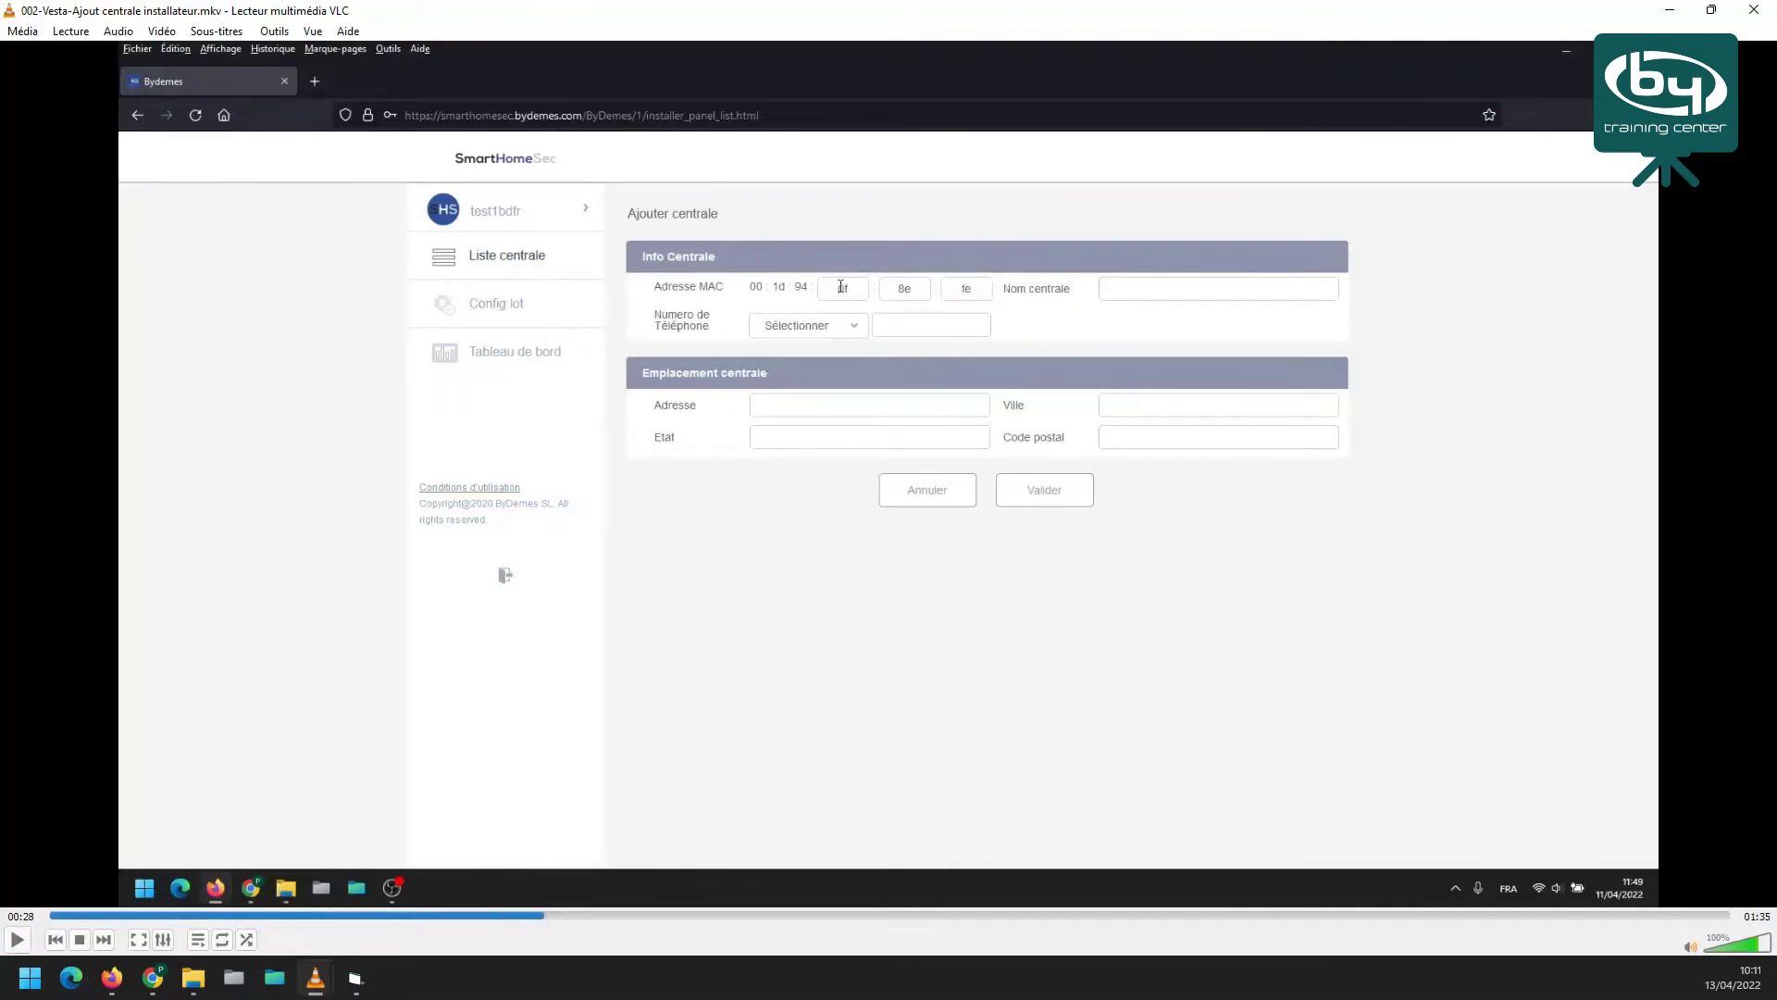
pyautogui.click(17, 941)
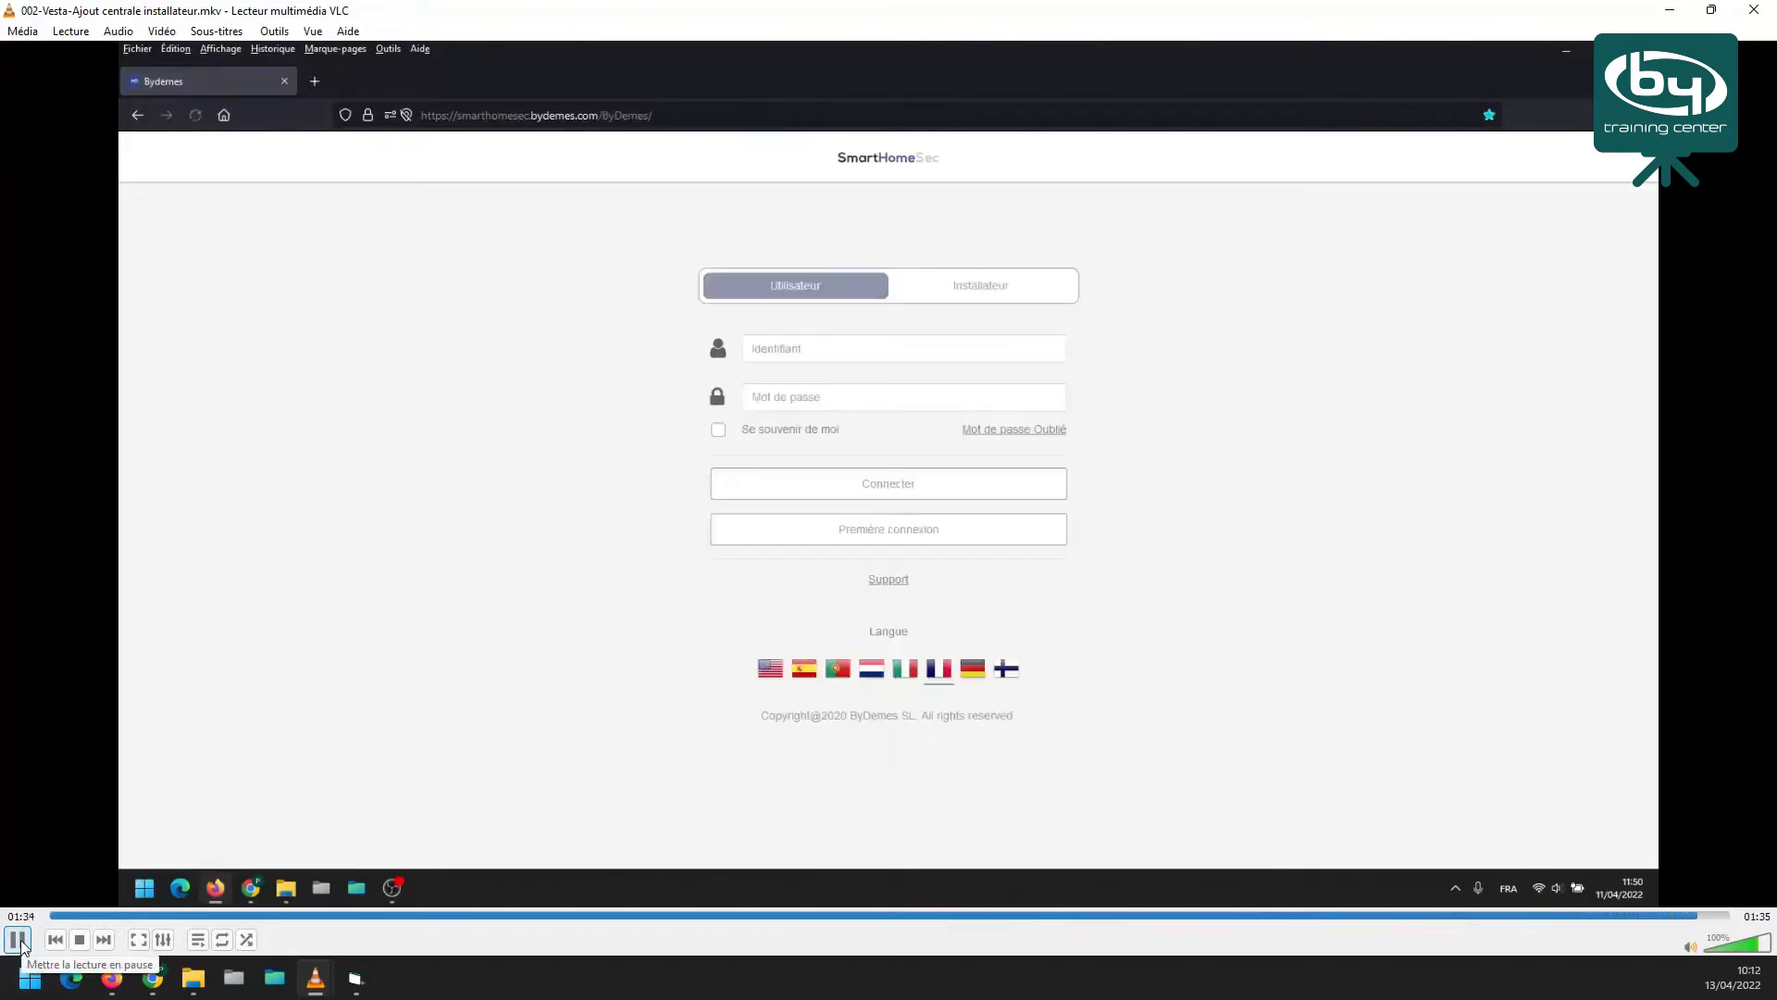
pyautogui.click(18, 939)
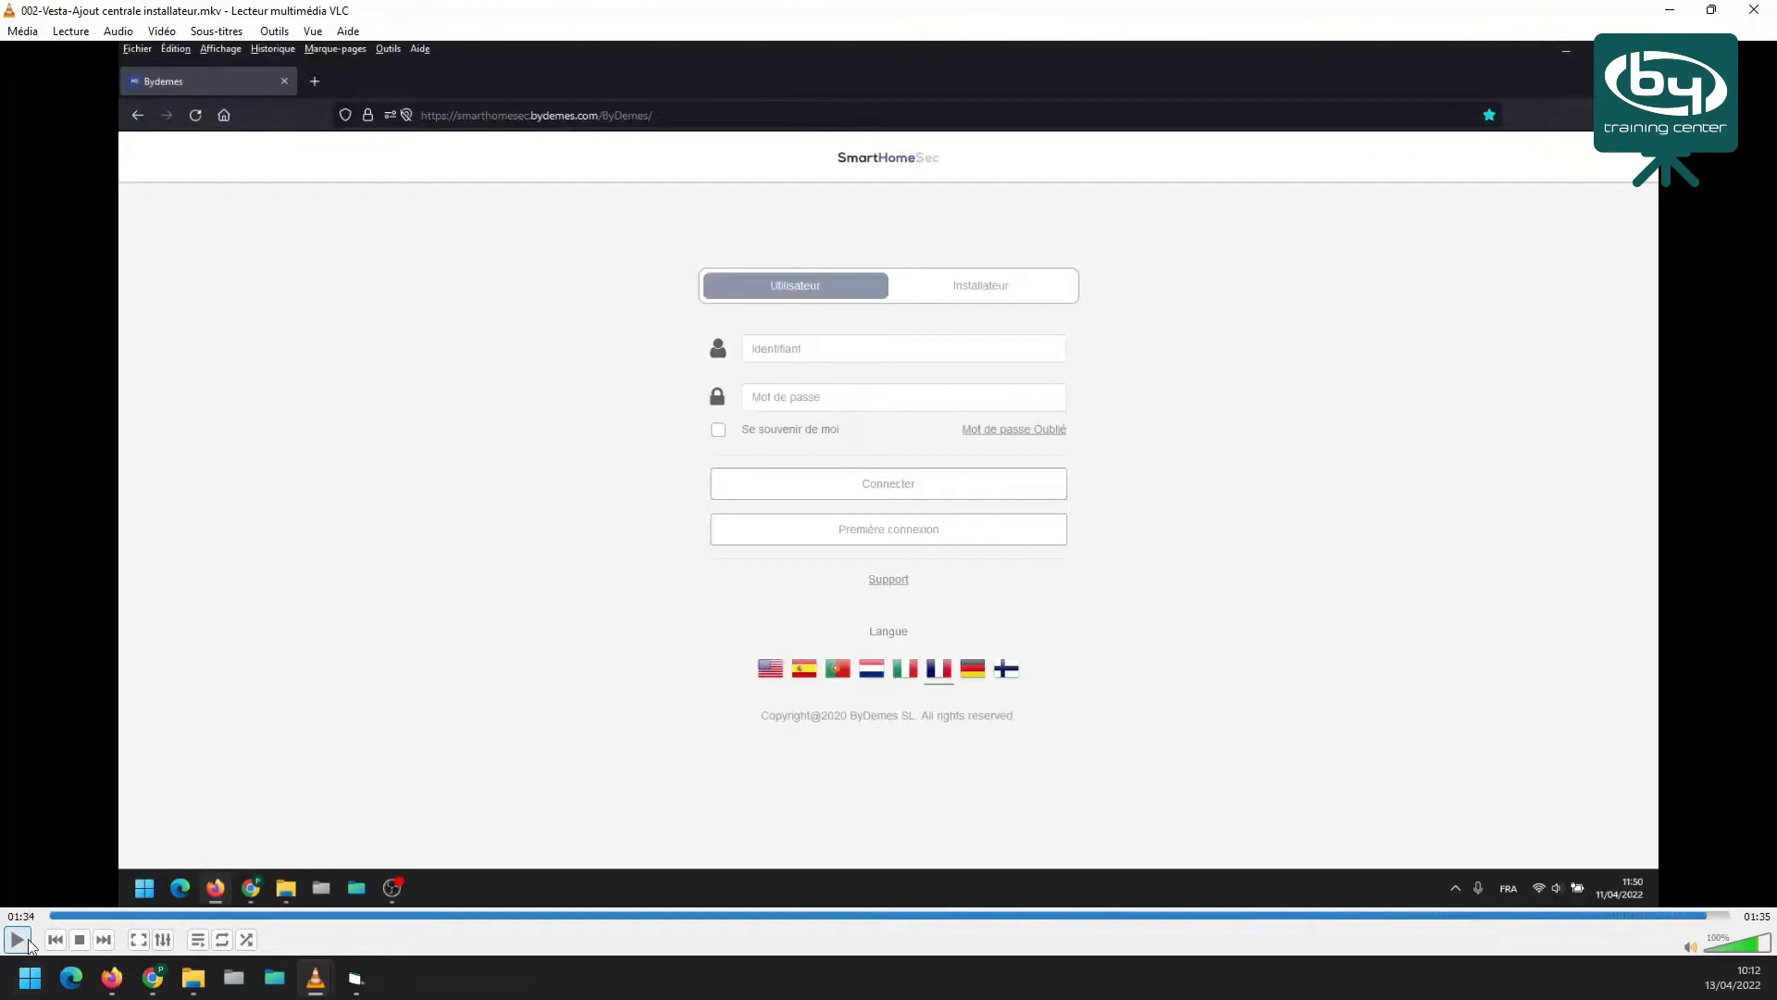
pyautogui.click(80, 942)
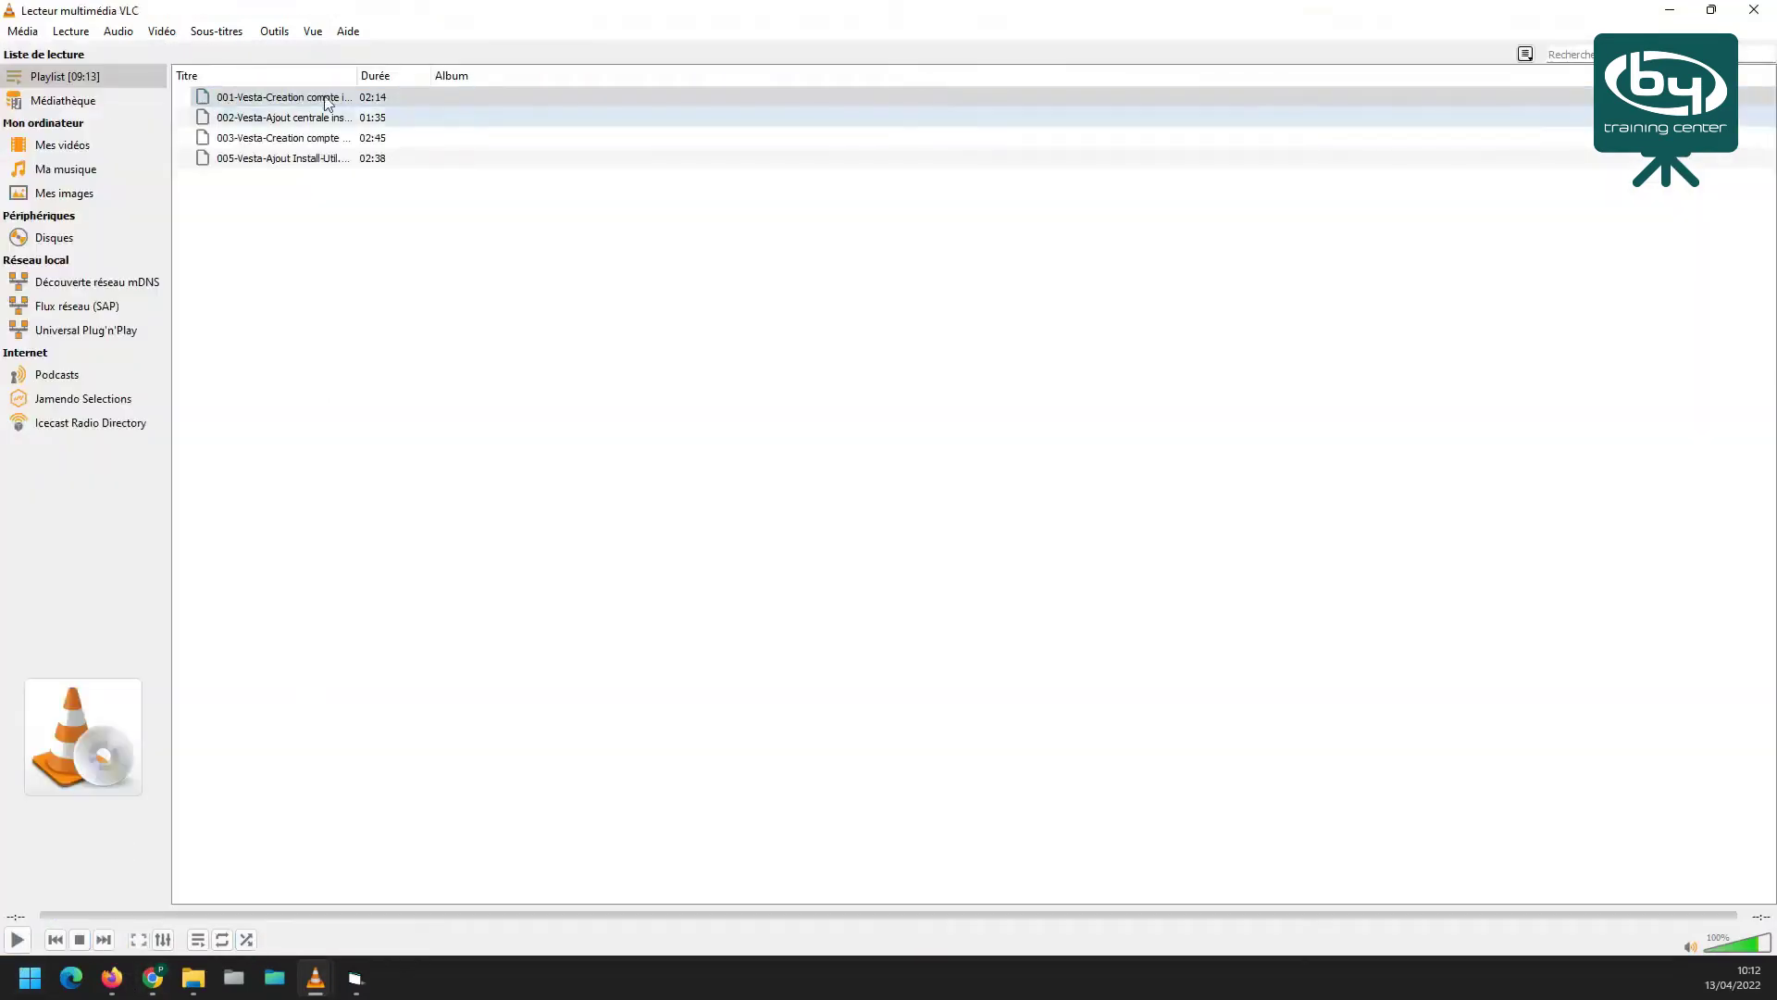
pyautogui.moveTo(358, 75); pyautogui.dragTo(467, 76)
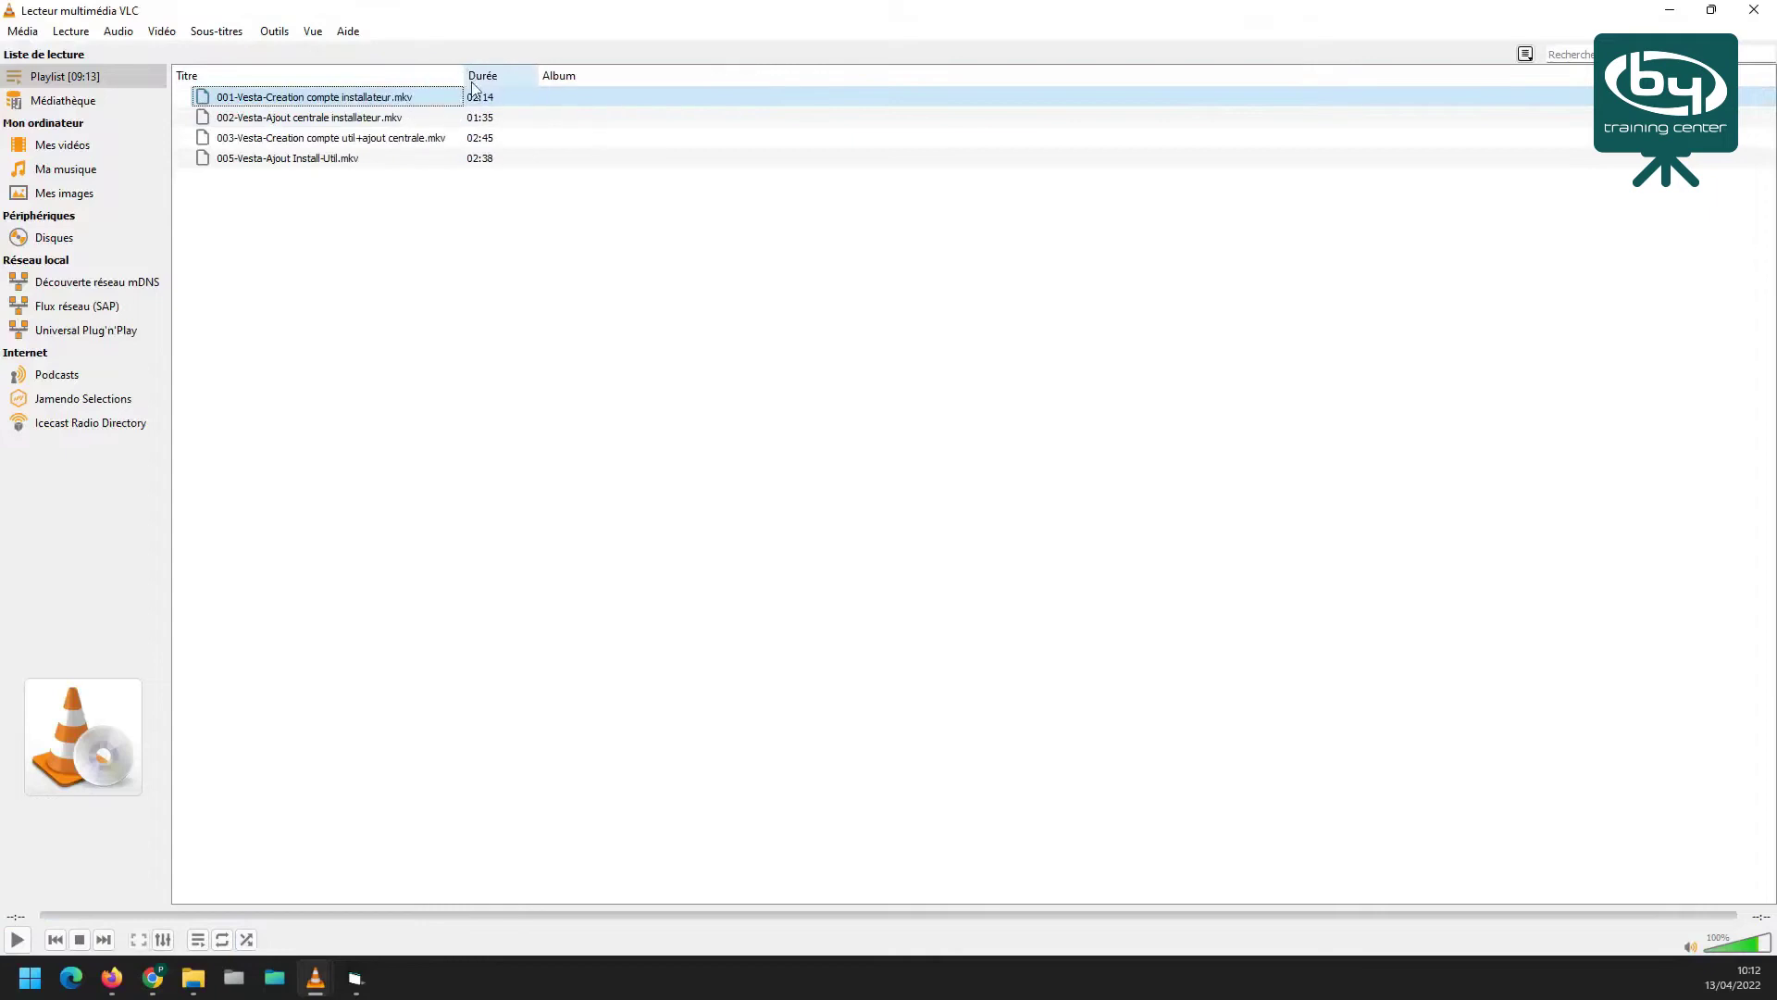
# Play 003-Vesta-Creation compte util+ajout centrale.mkv from the playlist
pyautogui.doubleClick(249, 143)
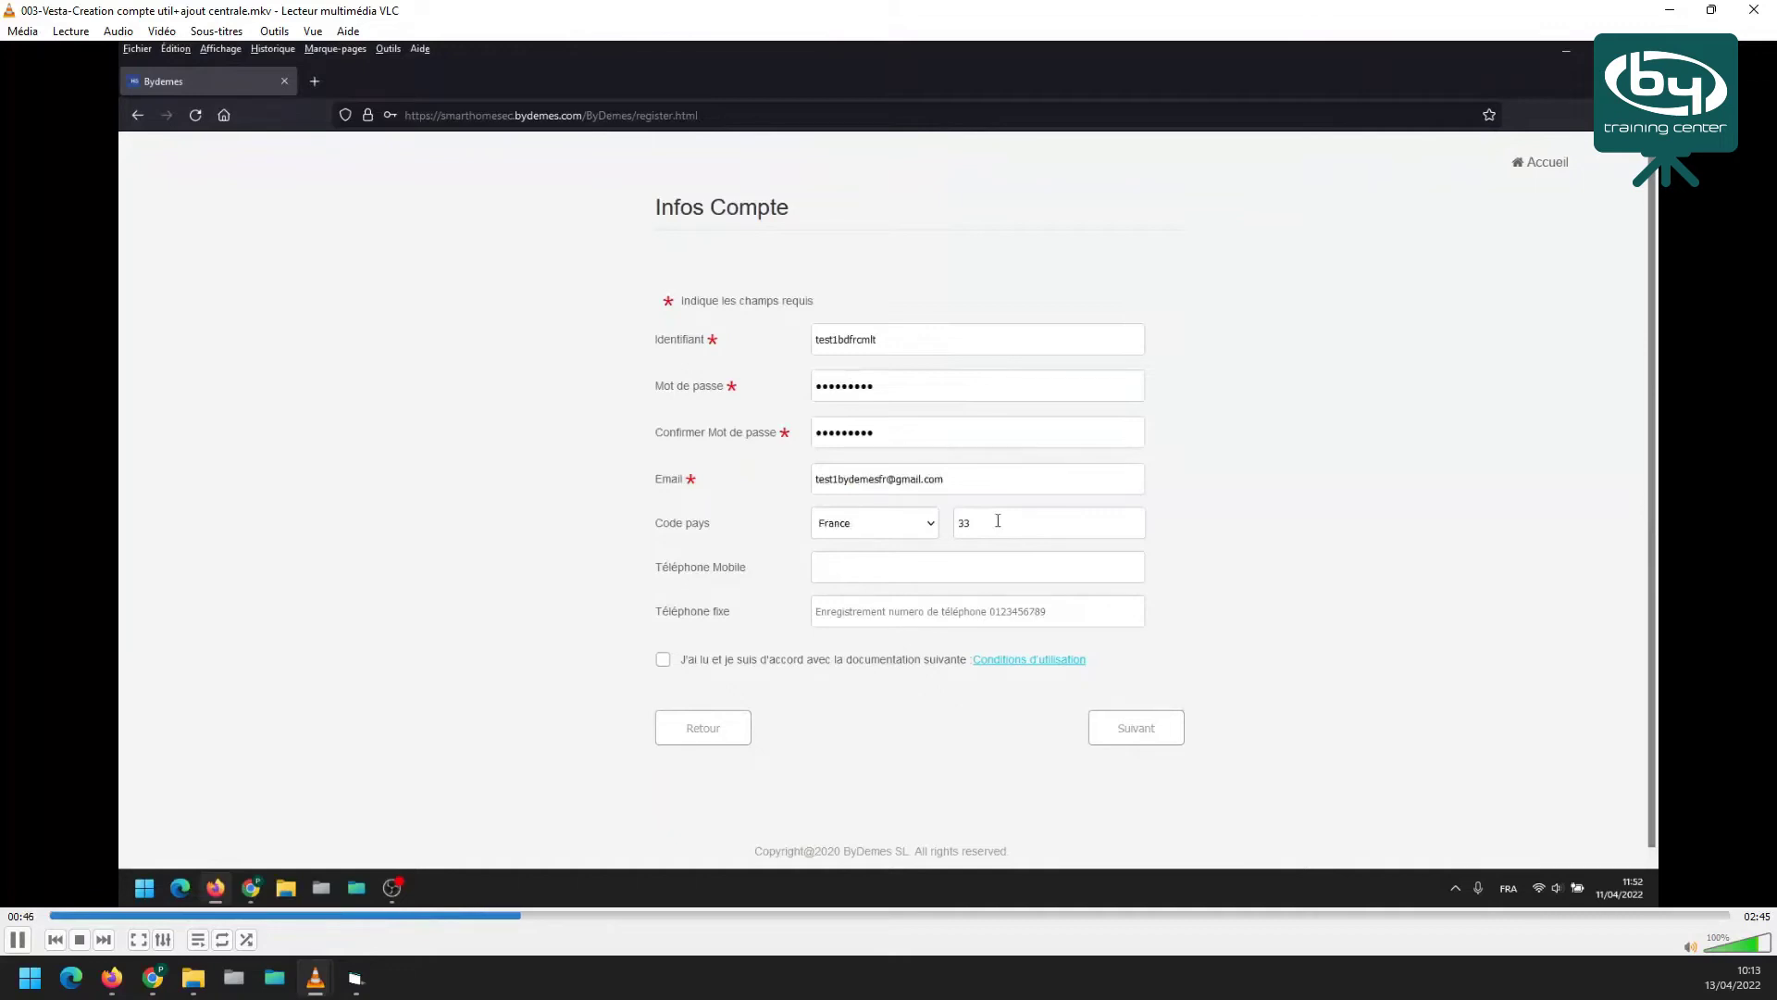
pyautogui.click(1012, 574)
# Enter a numeric code as the clip plays on to the 'Configuration du nouvel utilisateur terminée' confirmation
pyautogui.write('123456789')
pyautogui.click(663, 660)
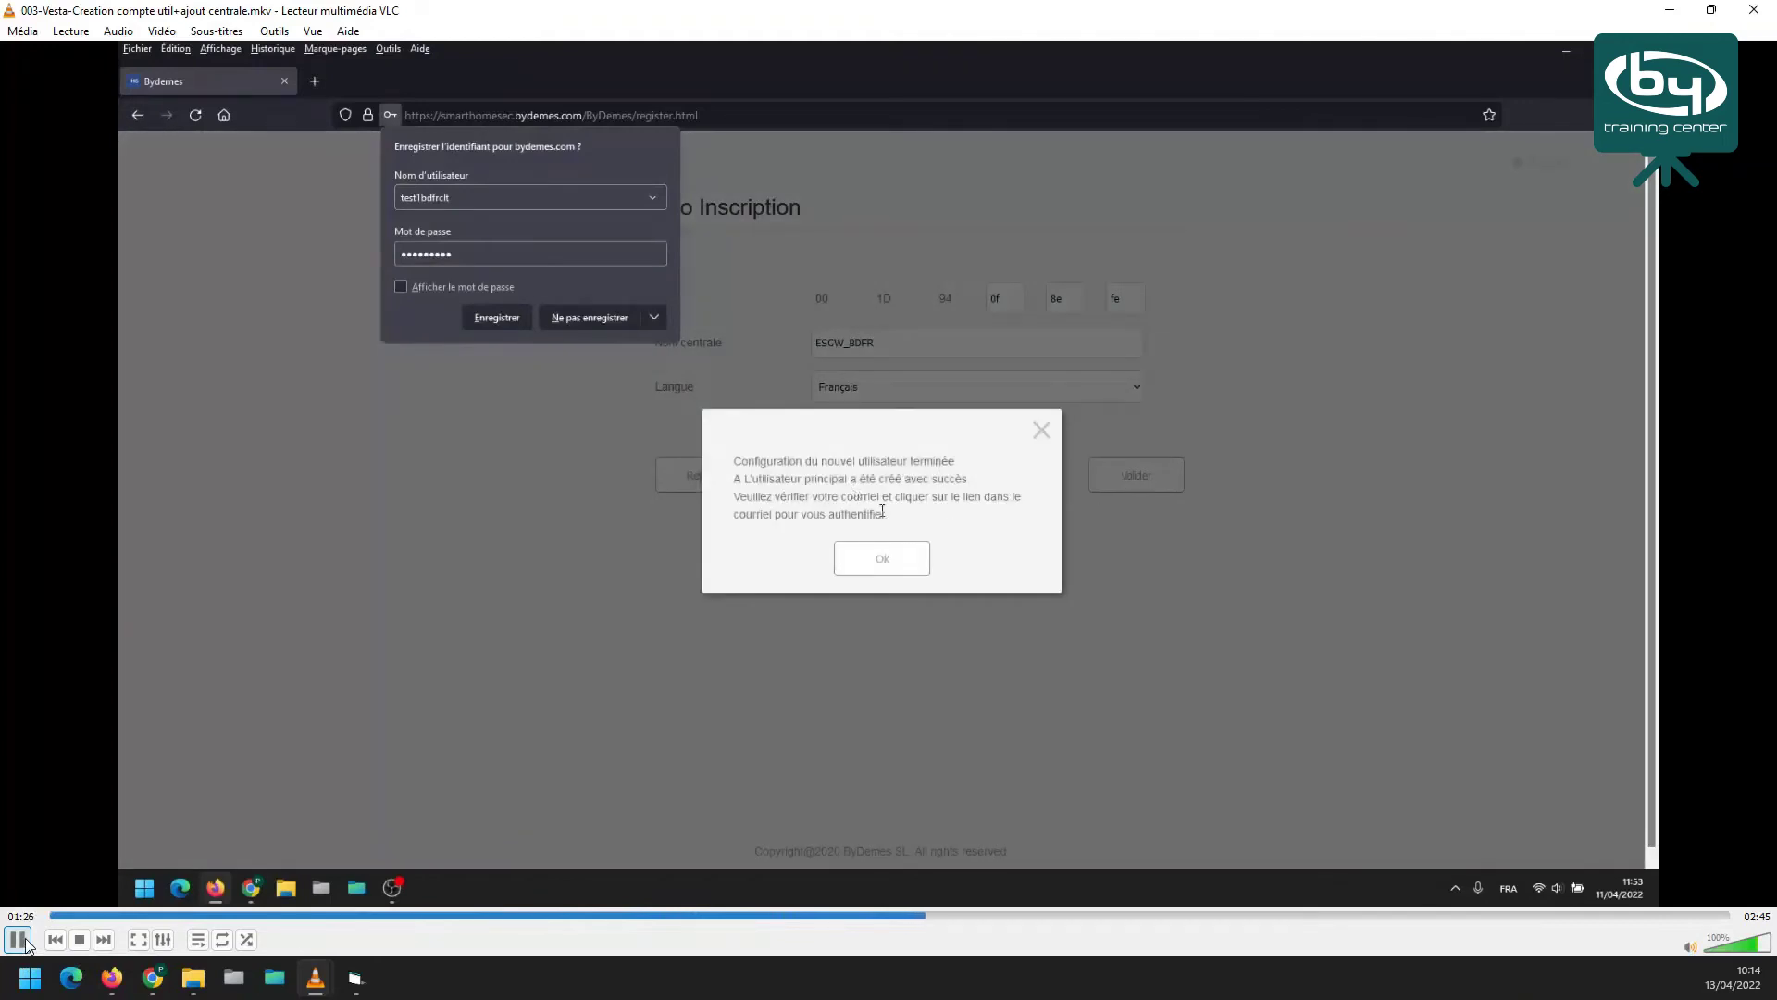
# Pause on the account-created message, dismiss the context menu, then play on to the 01:47 confirmation-email notice
pyautogui.click(28, 941)
pyautogui.rightClick(27, 942)
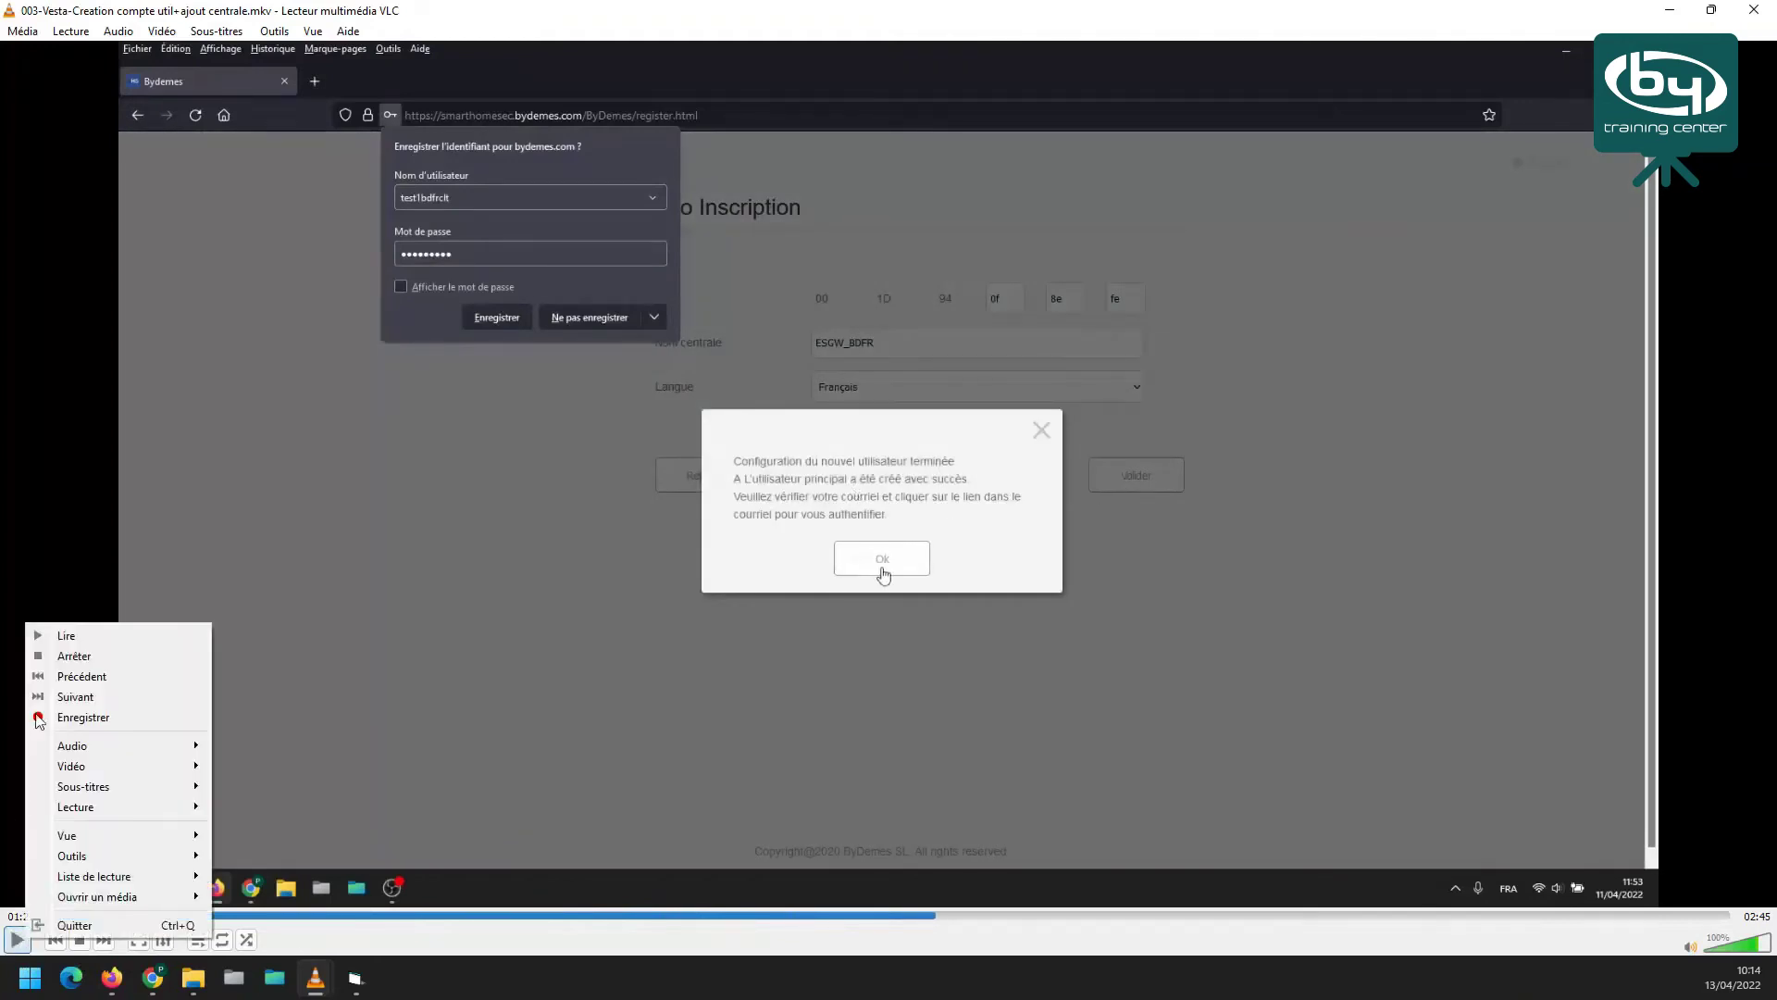
pyautogui.click(412, 785)
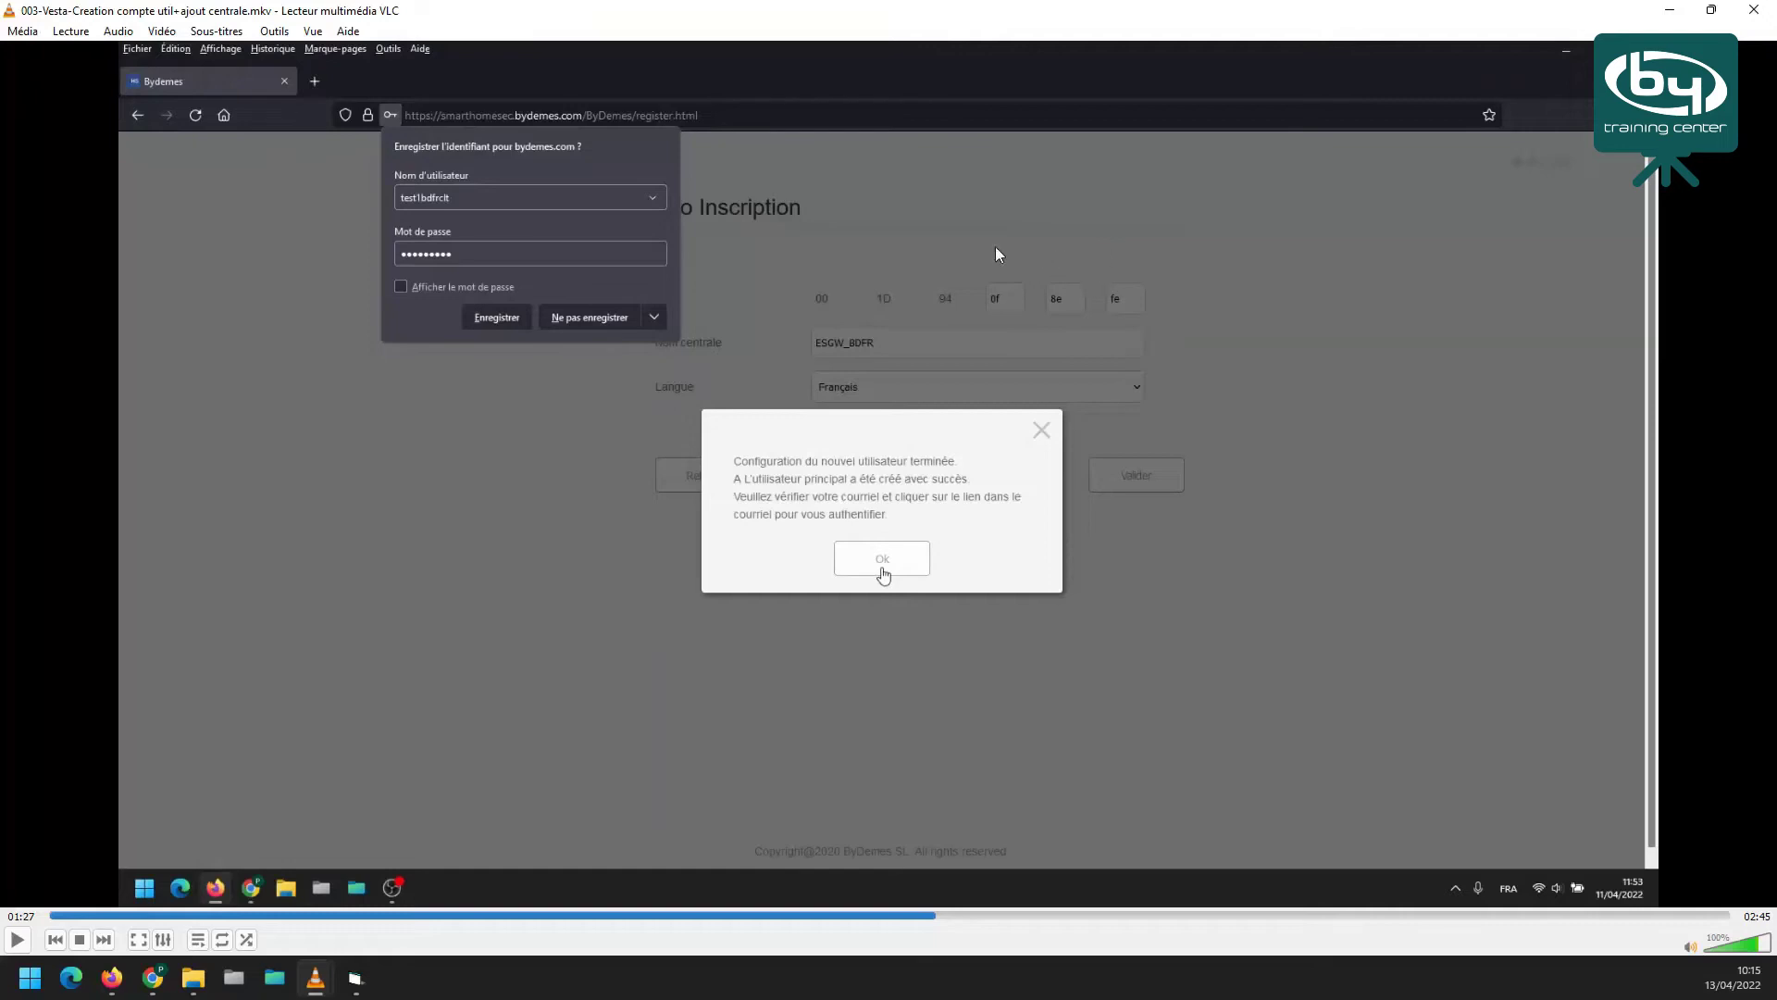
pyautogui.click(18, 942)
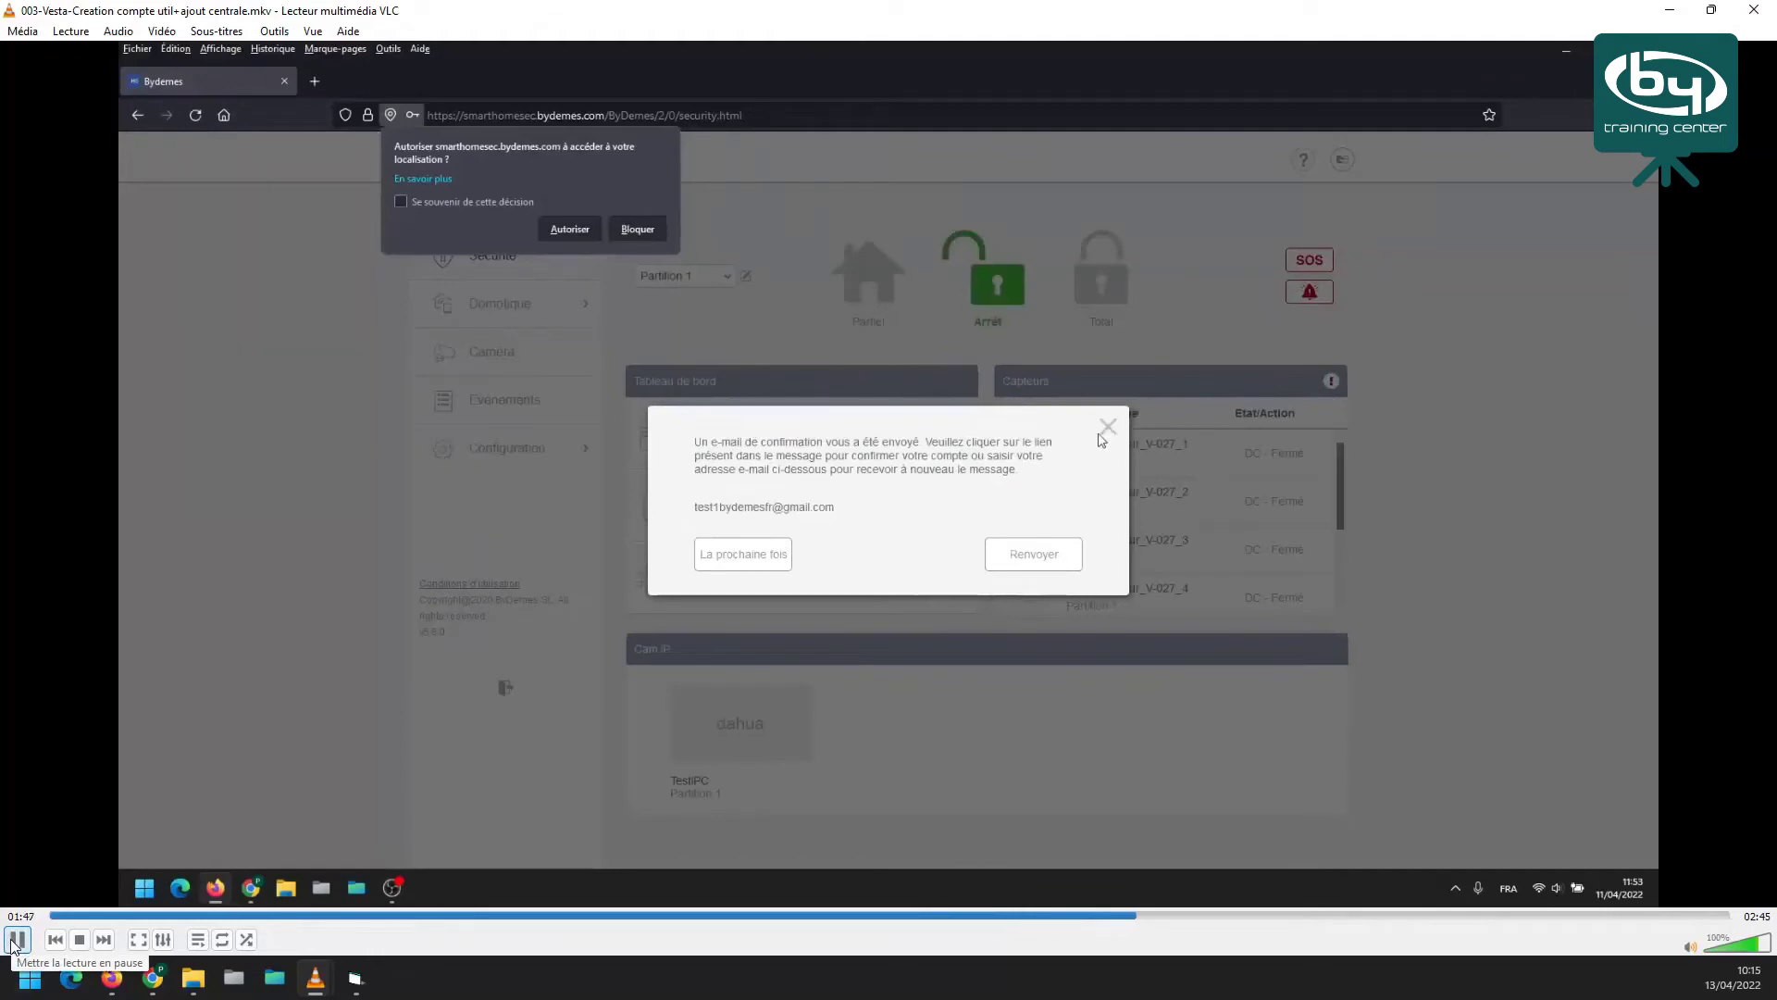
pyautogui.click(16, 940)
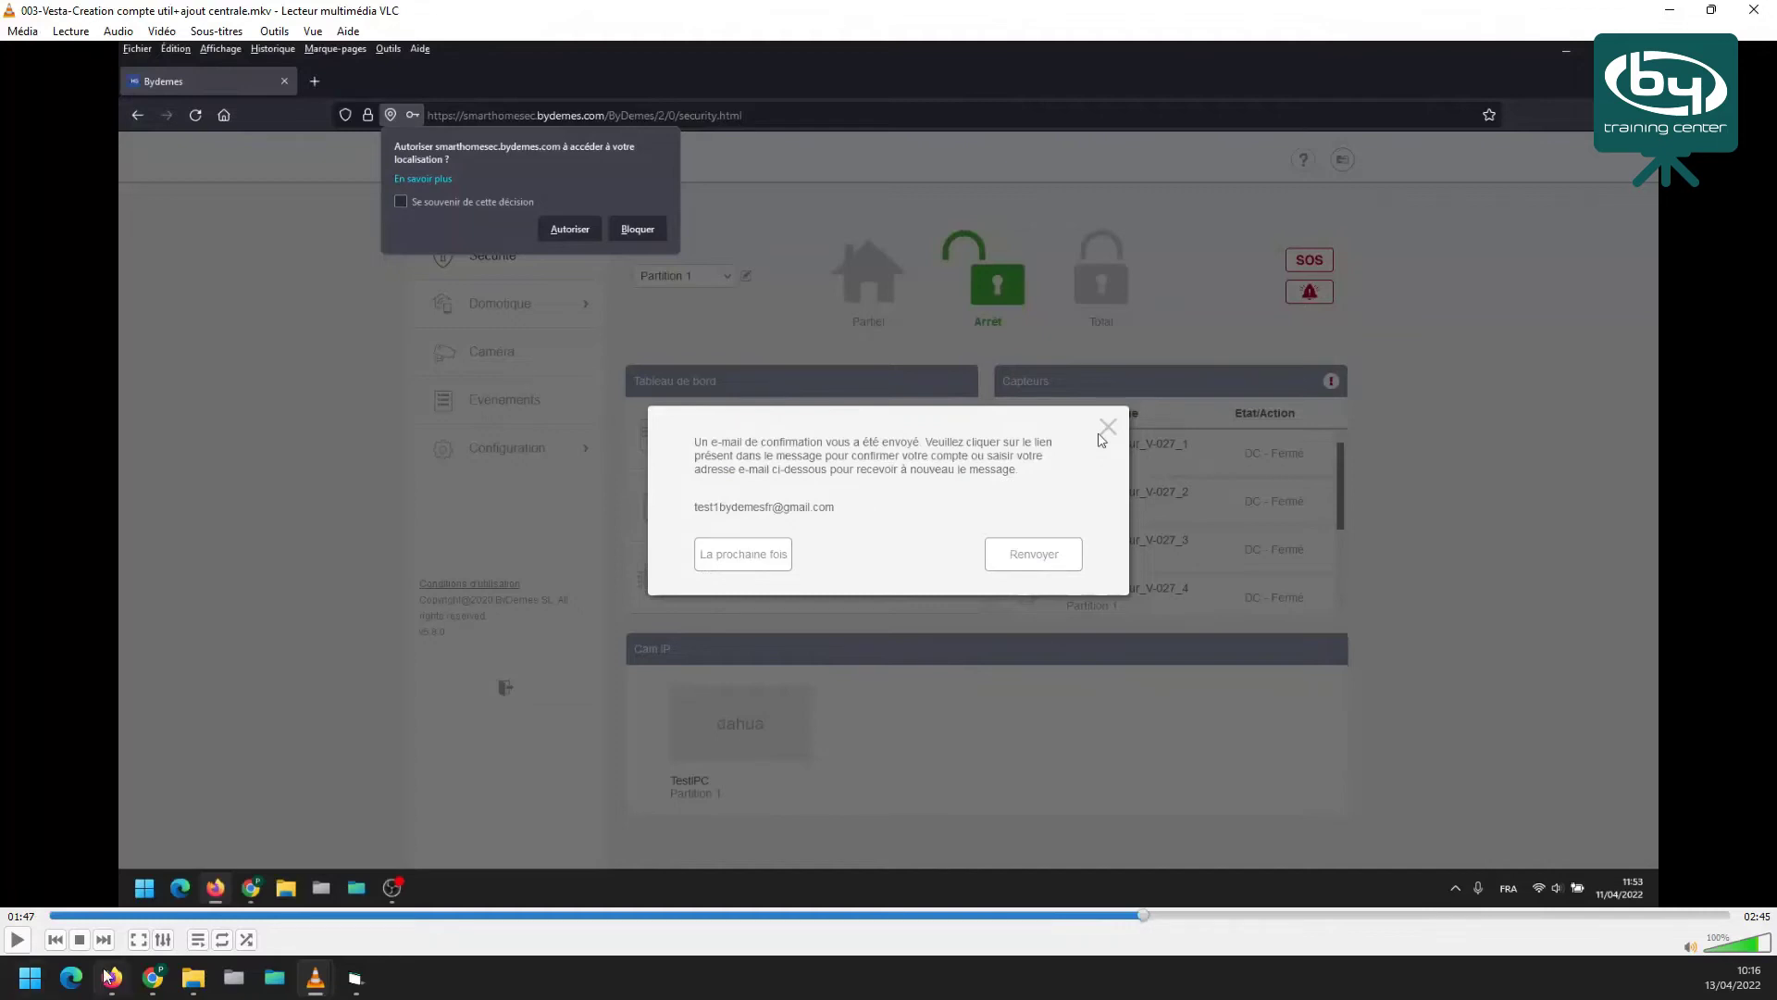
# Resume the clip to 01:57, showing the SmartHomeSec Sécurité dashboard for ESGW_BDFR
pyautogui.click(17, 940)
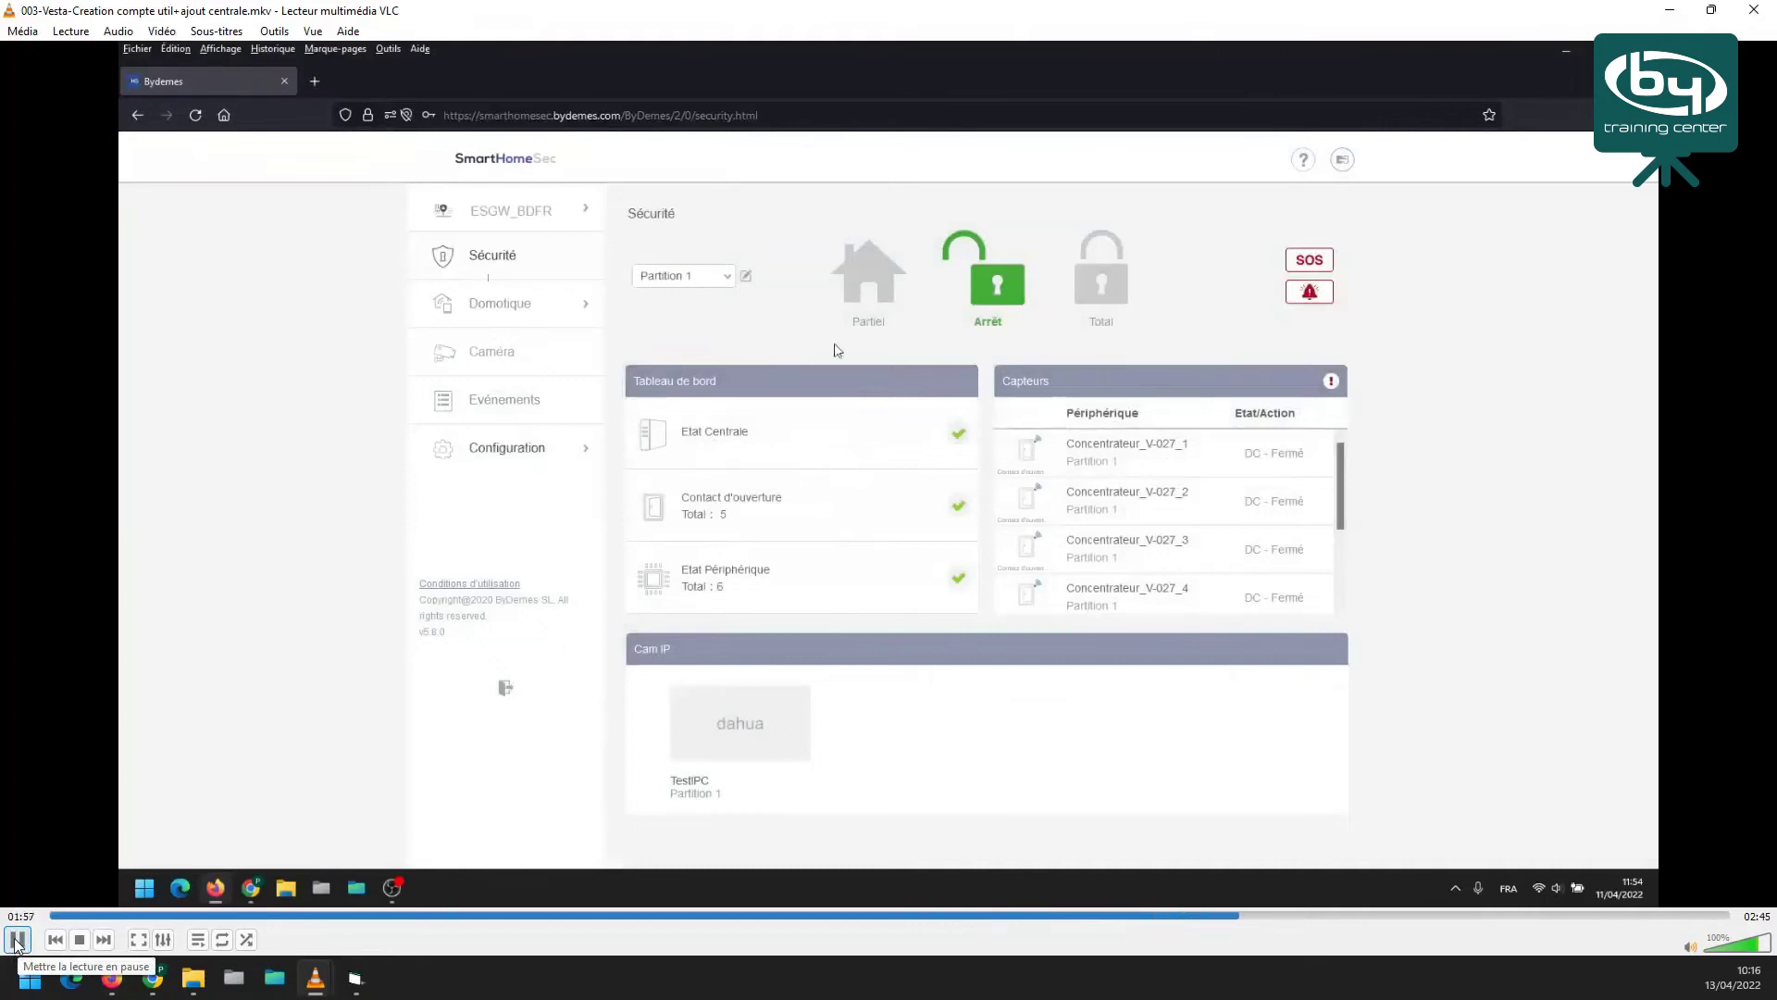
# Pause on the security dashboard at 01:57, then play on and pause at the SmartHomeSec login page
pyautogui.click(17, 940)
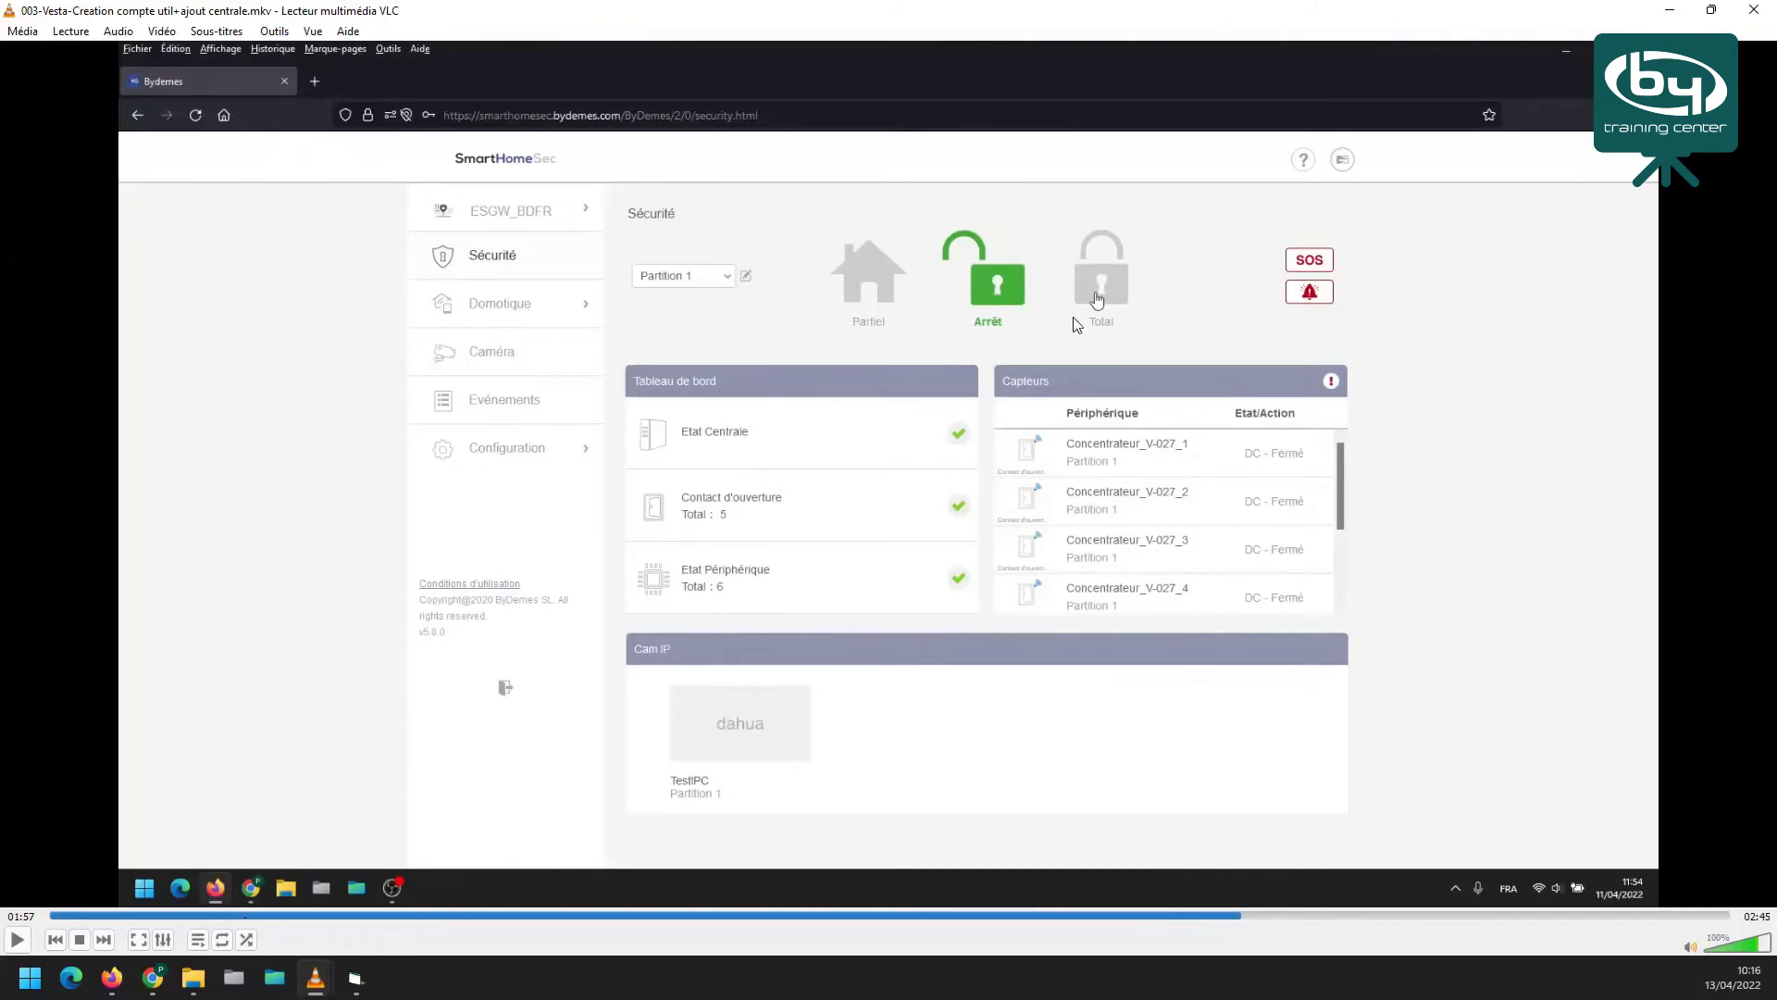
pyautogui.click(17, 940)
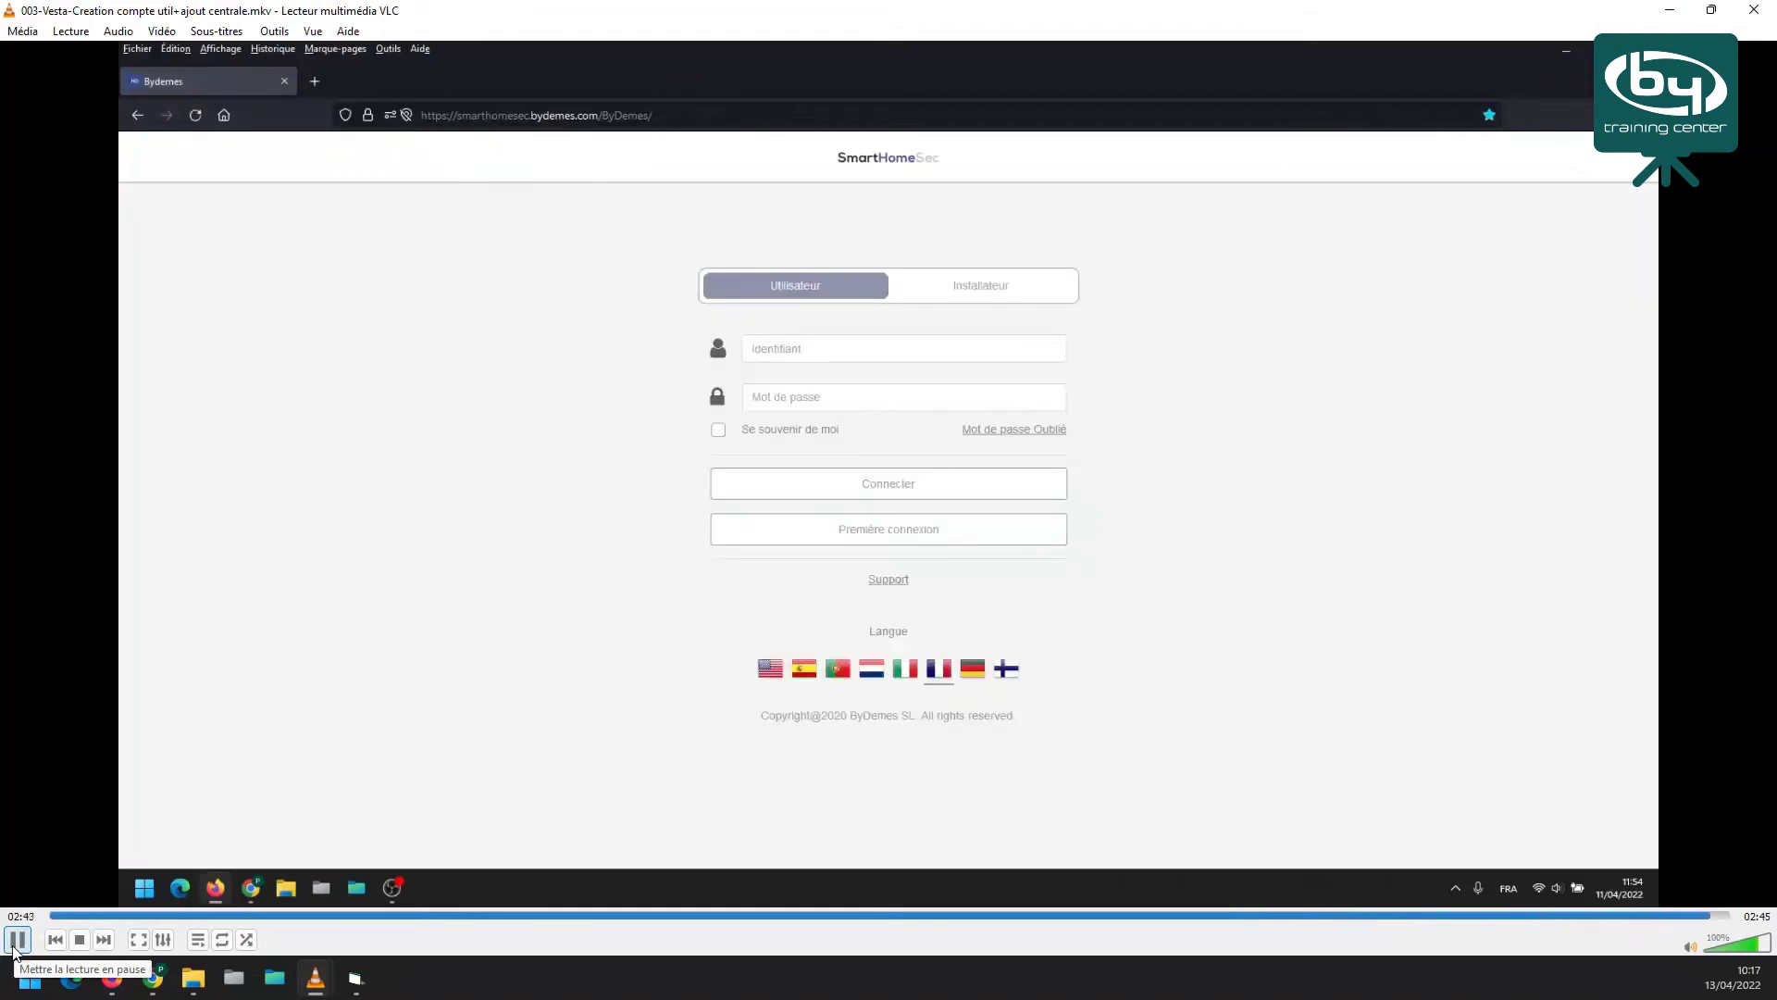
pyautogui.click(13, 948)
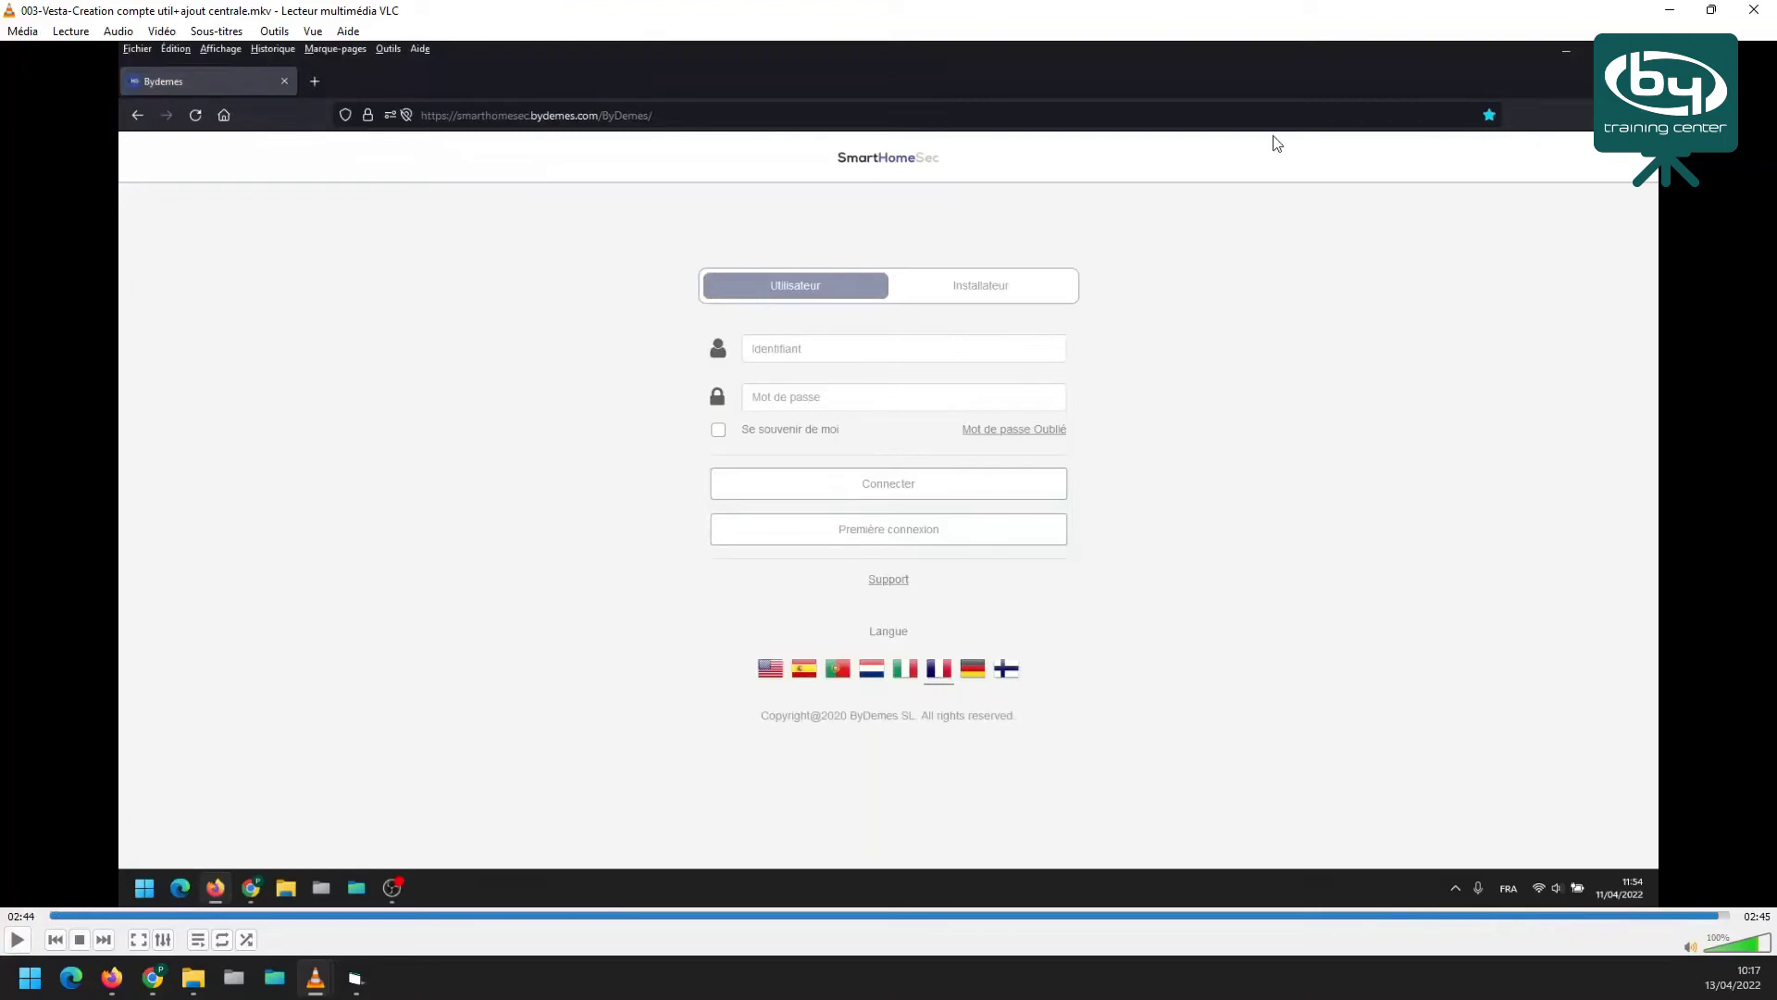
# Restore VLC from full-screen size and bring the By Demes VESTA-046N-NOZW product page forward
pyautogui.click(1714, 13)
pyautogui.click(907, 85)
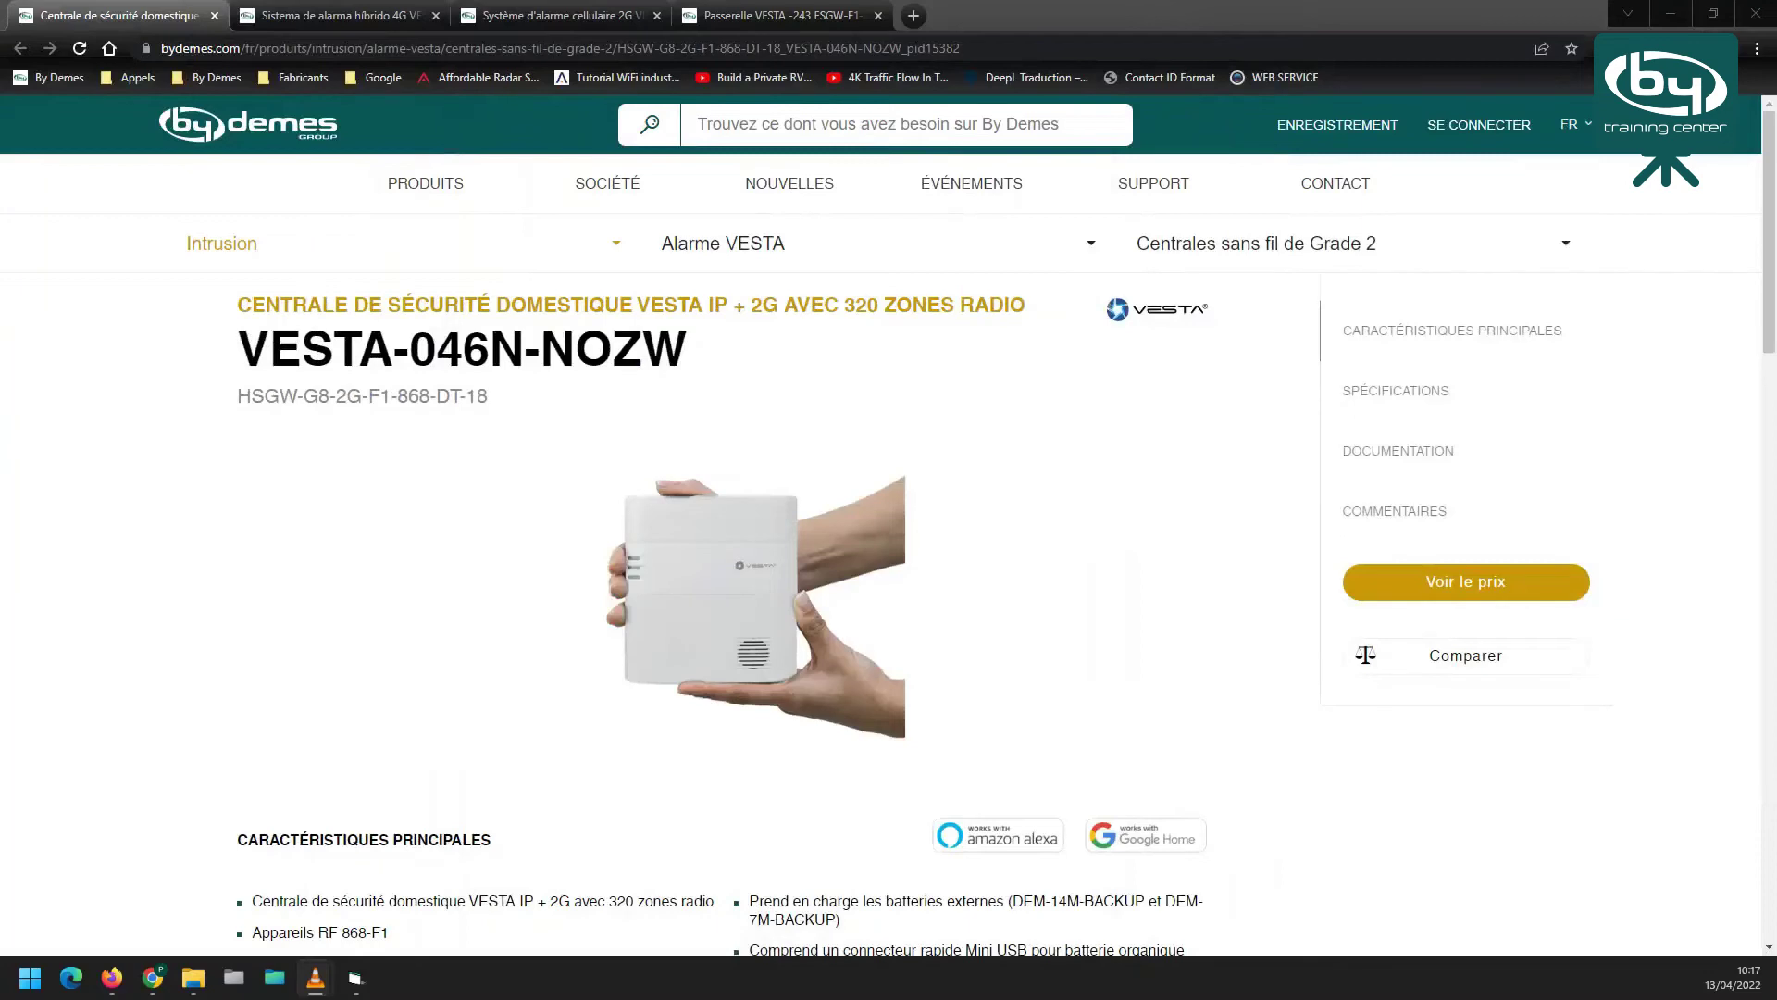
# Open 004-Vesta-Config BOGP.MOV in VLC and maximize the player with Win+Up
pyautogui.press('super+e')
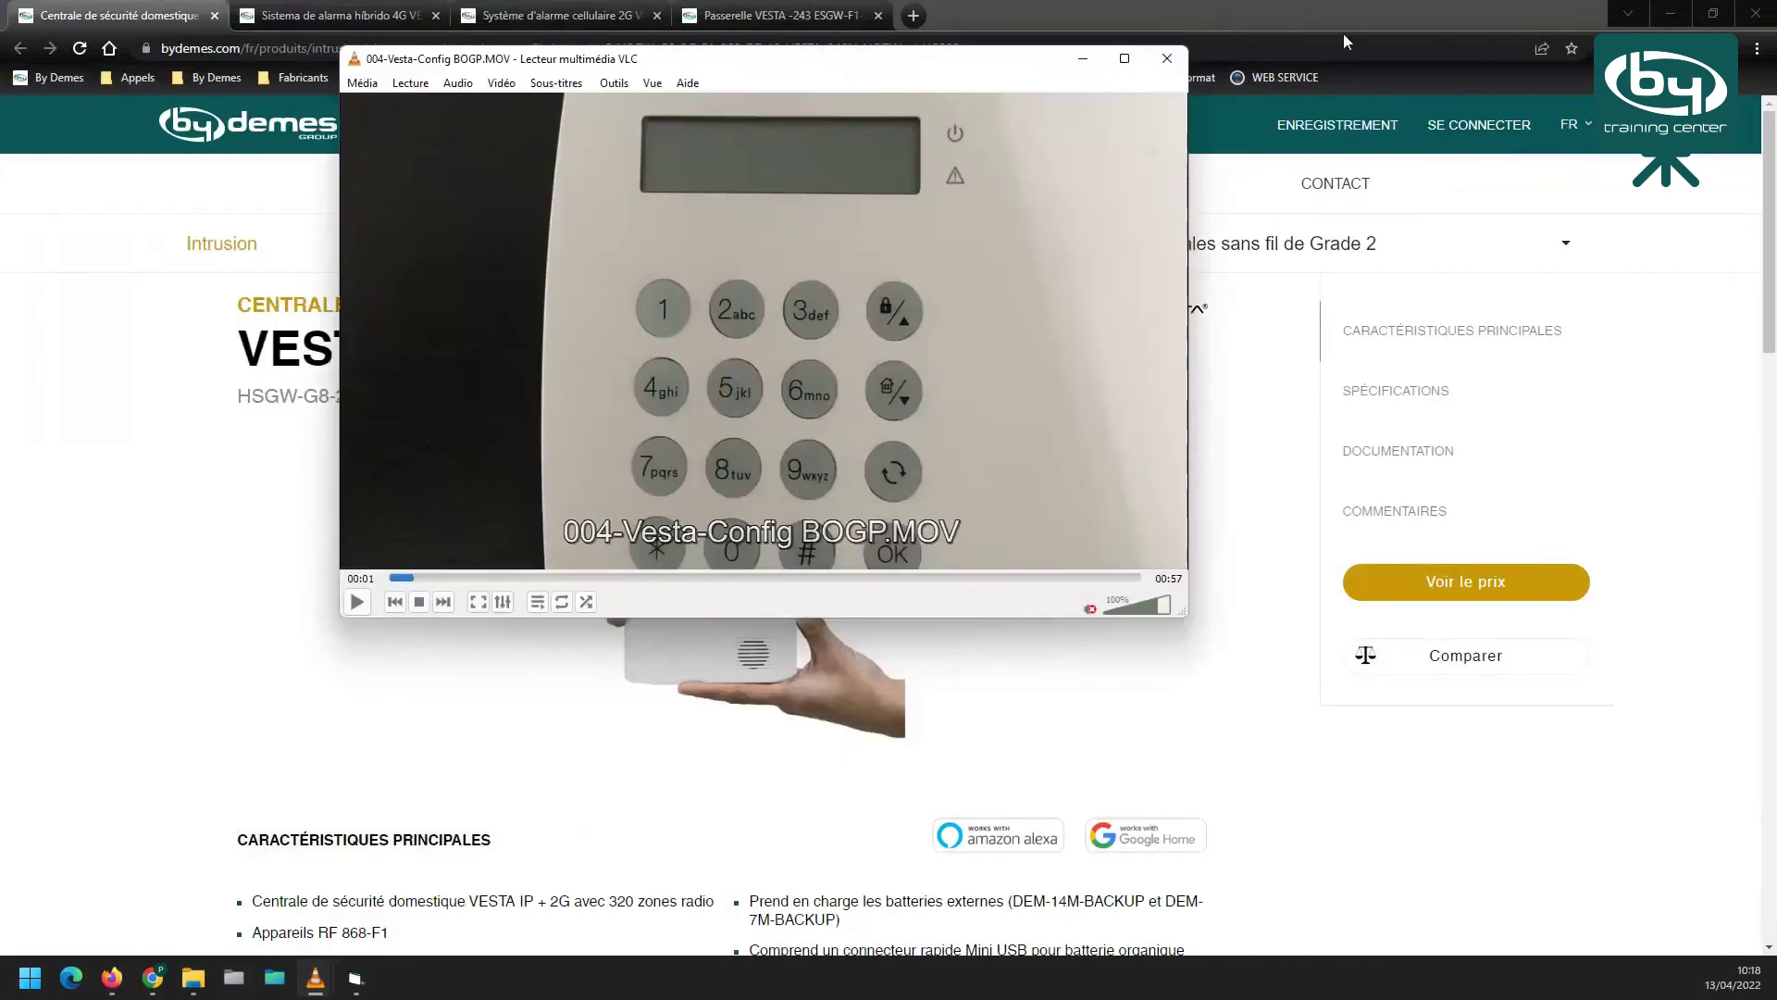
pyautogui.press('super+Up')
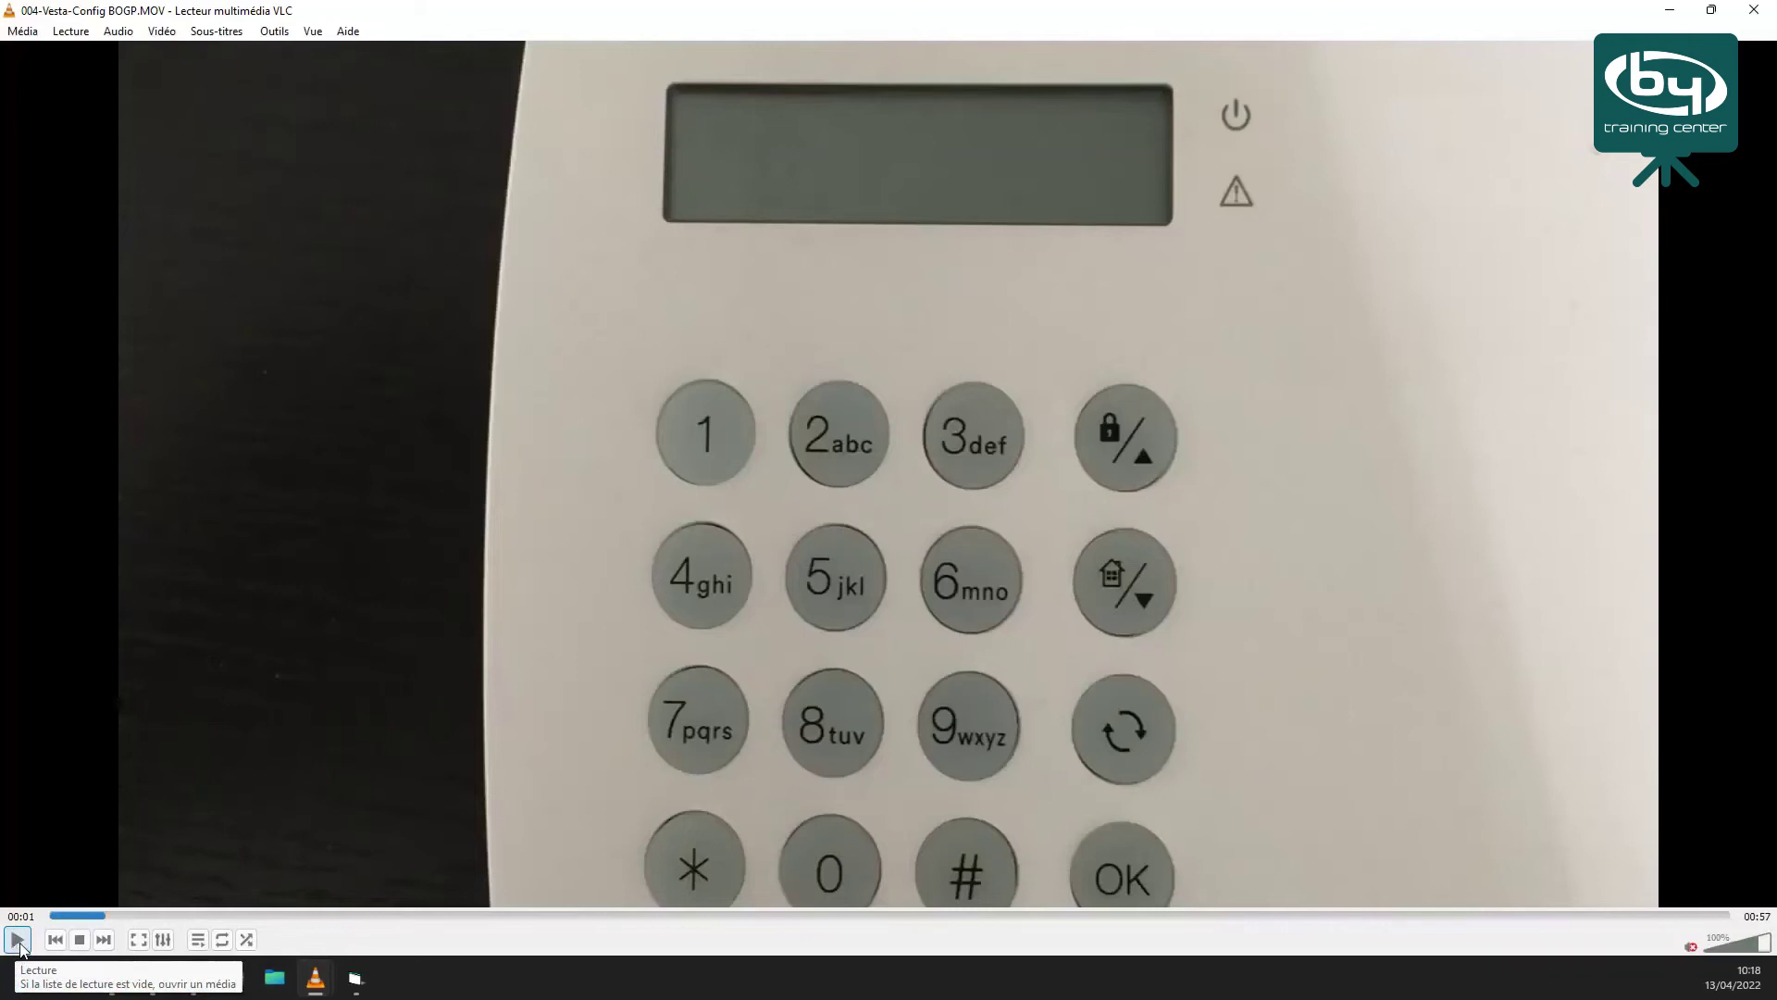
# Play the keypad clip to 00:13, jump back to about 00:02, and pause at 00:10 on Entrez-U-code
pyautogui.click(18, 940)
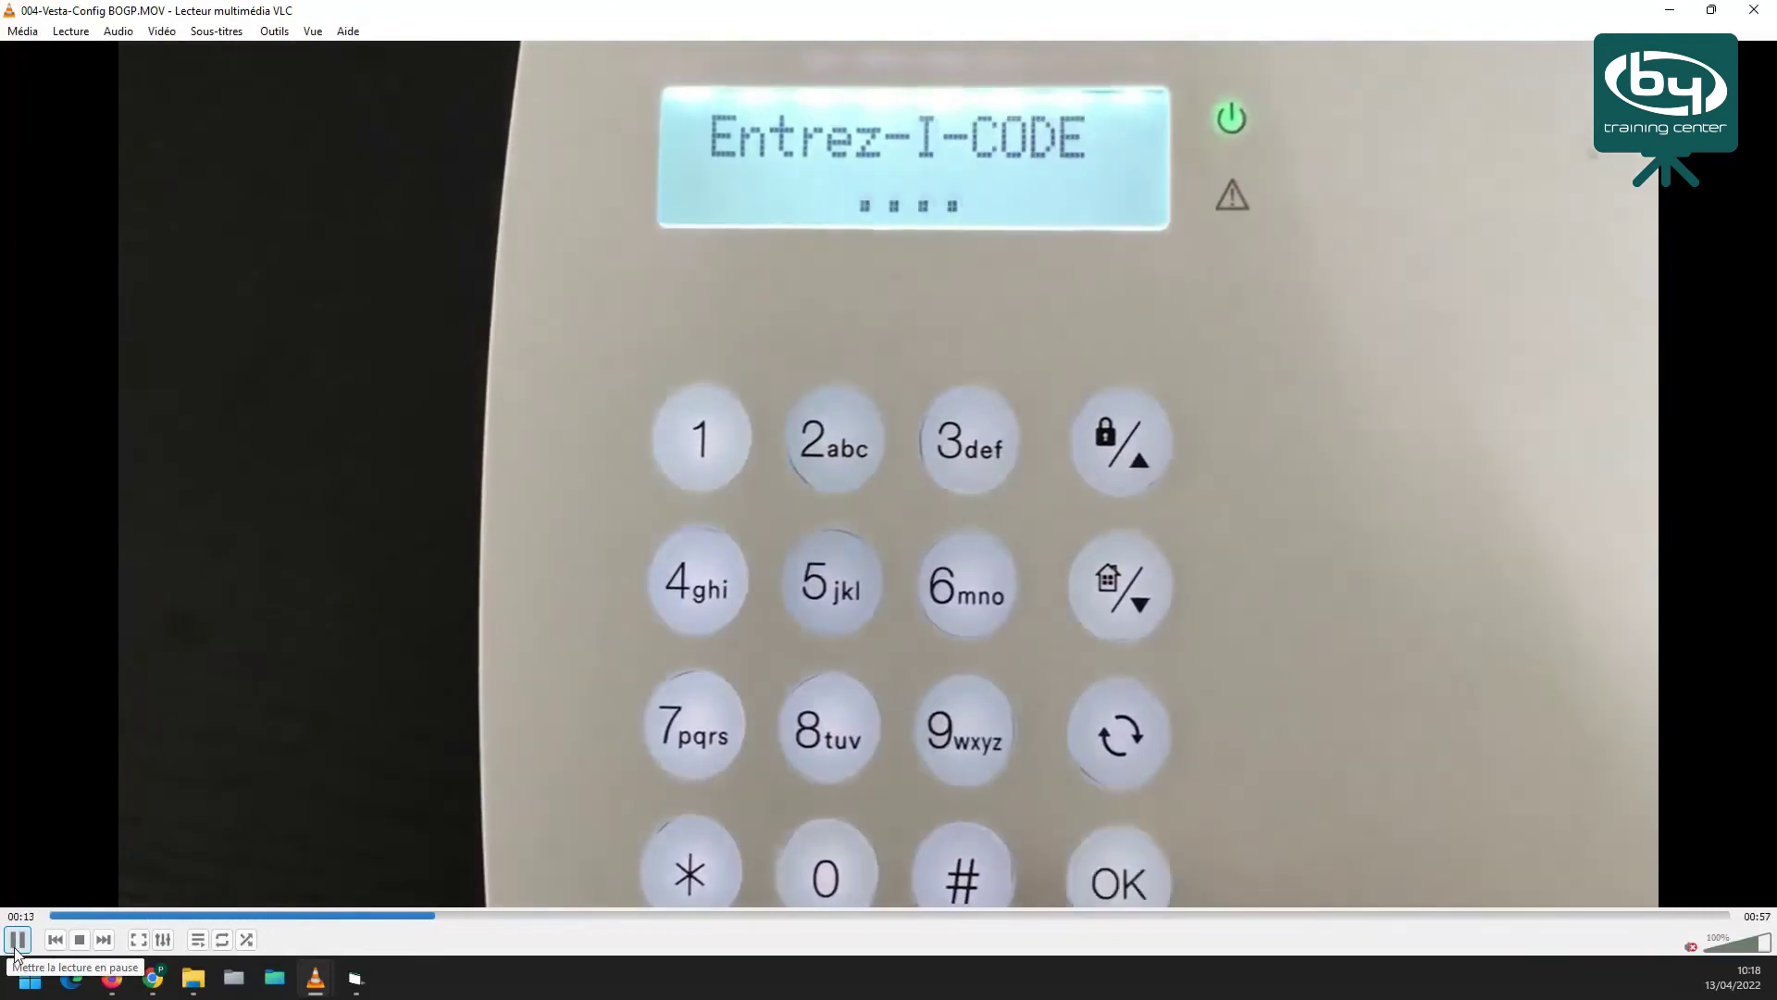
pyautogui.click(14, 950)
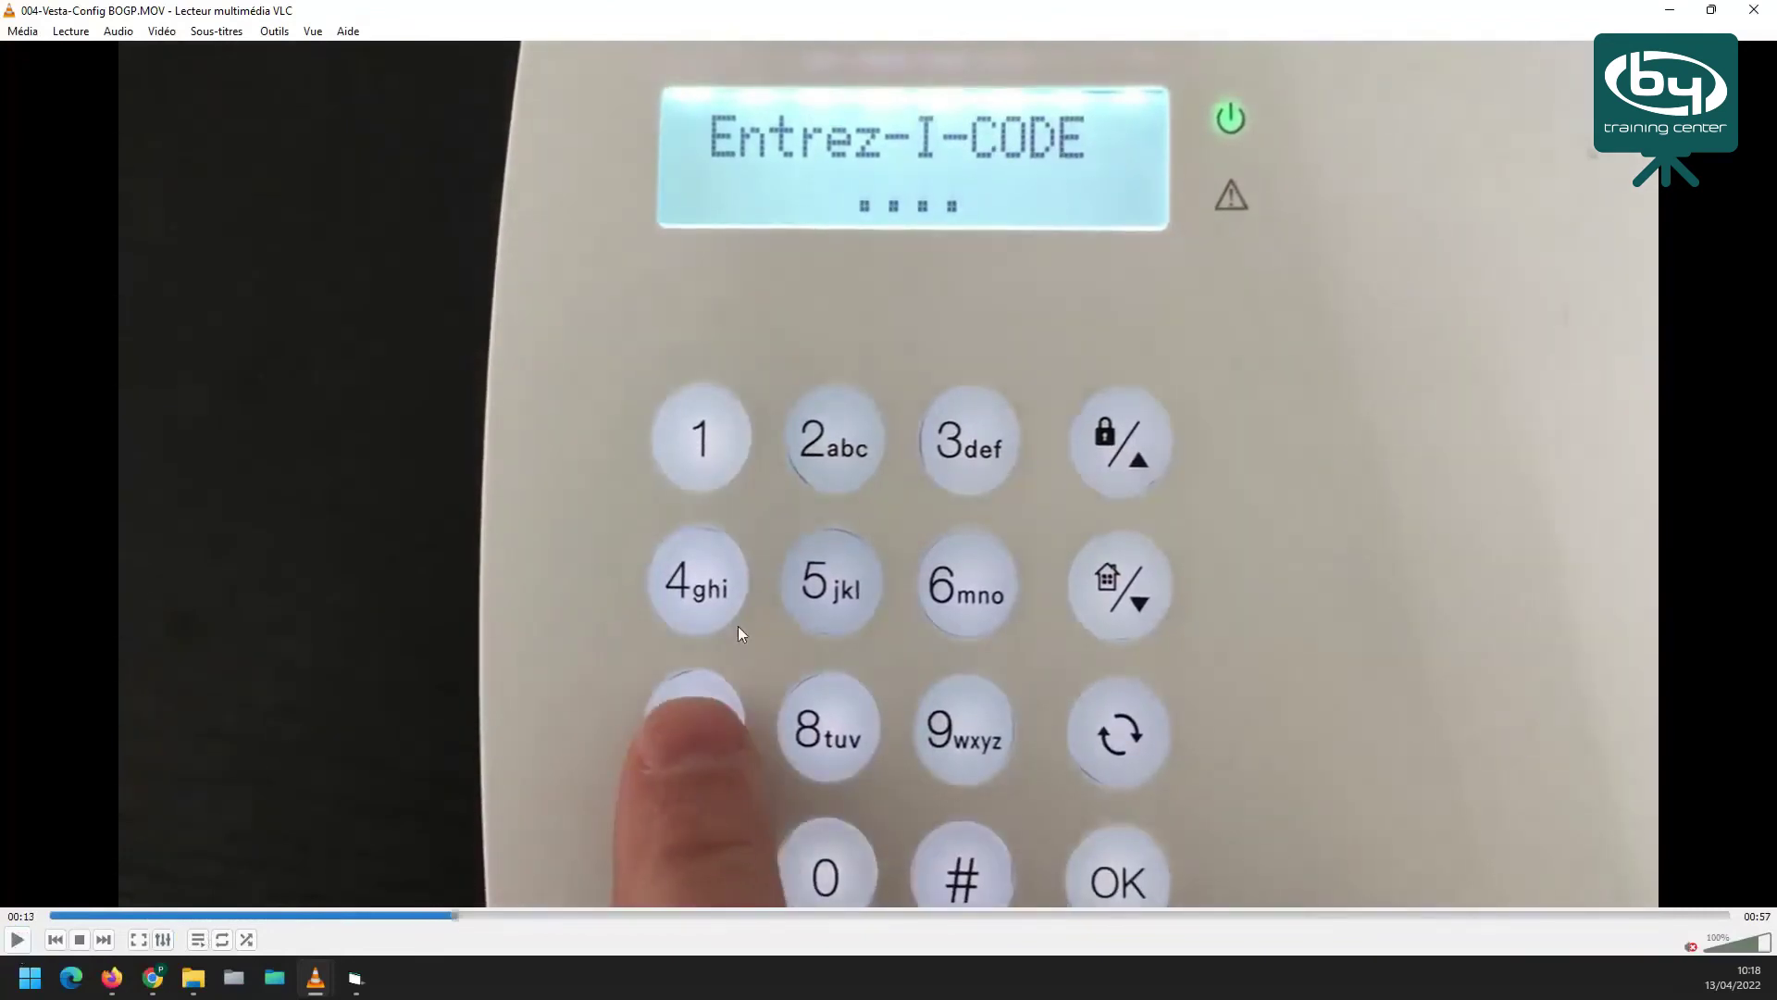
pyautogui.click(109, 915)
pyautogui.click(17, 939)
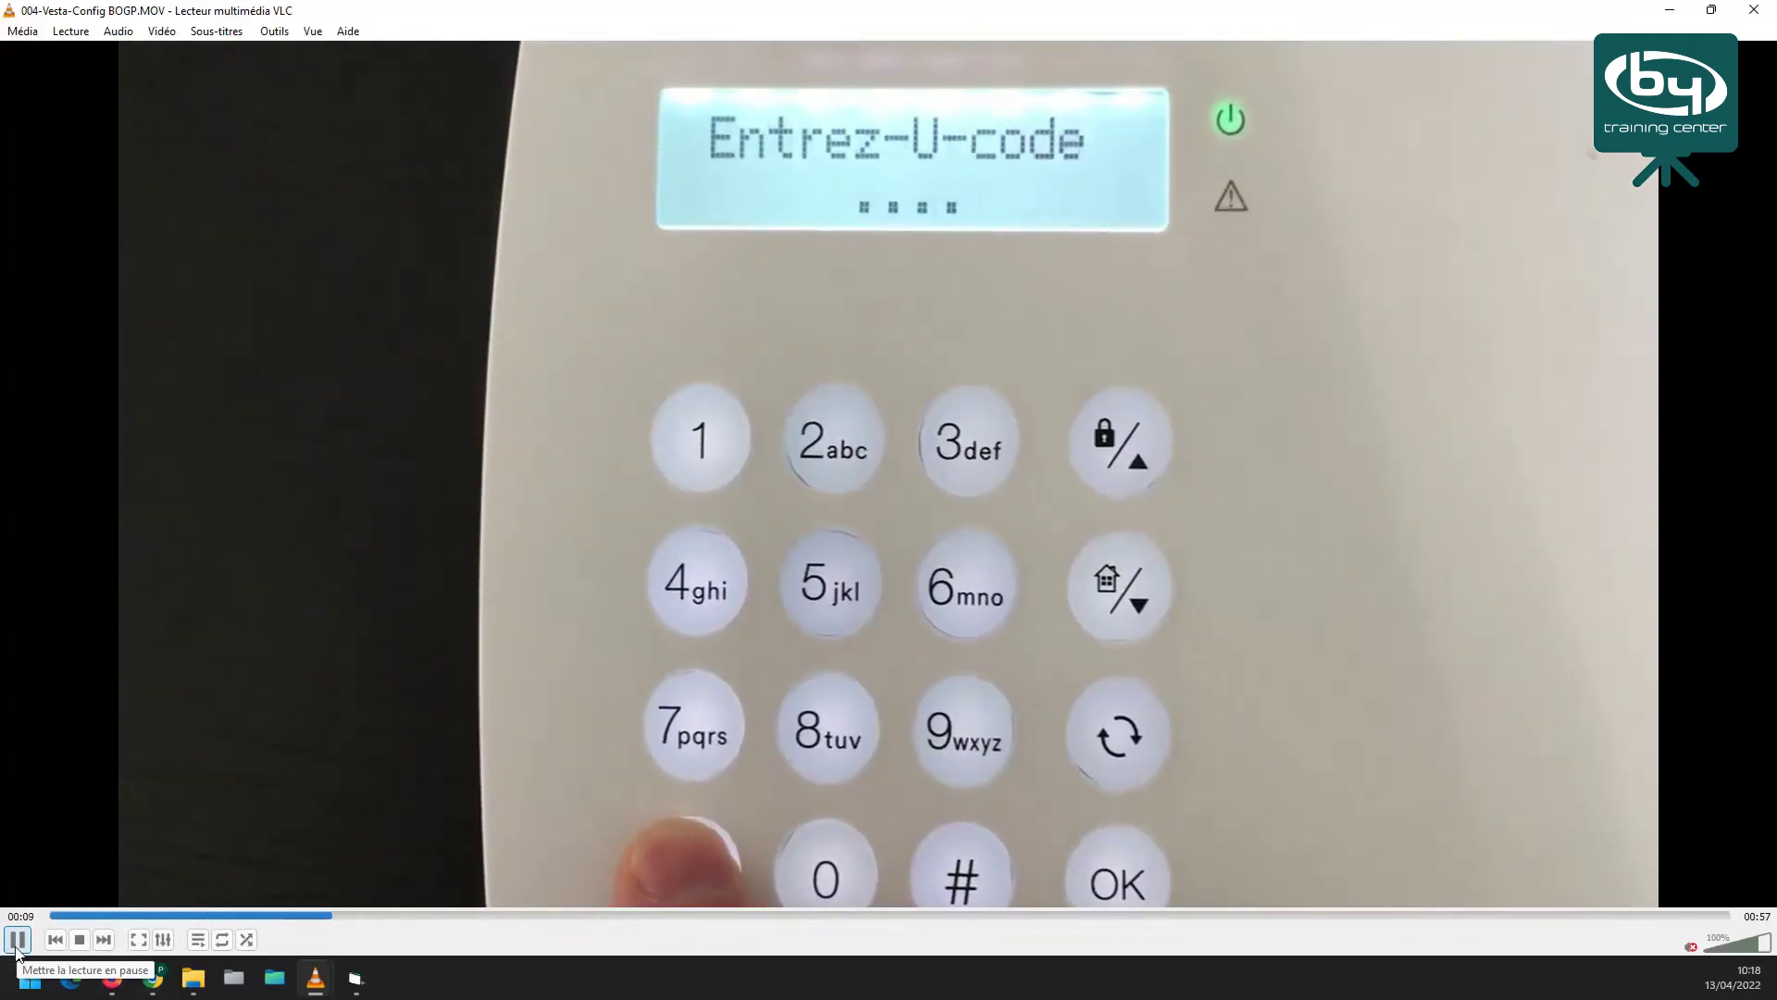
pyautogui.click(16, 949)
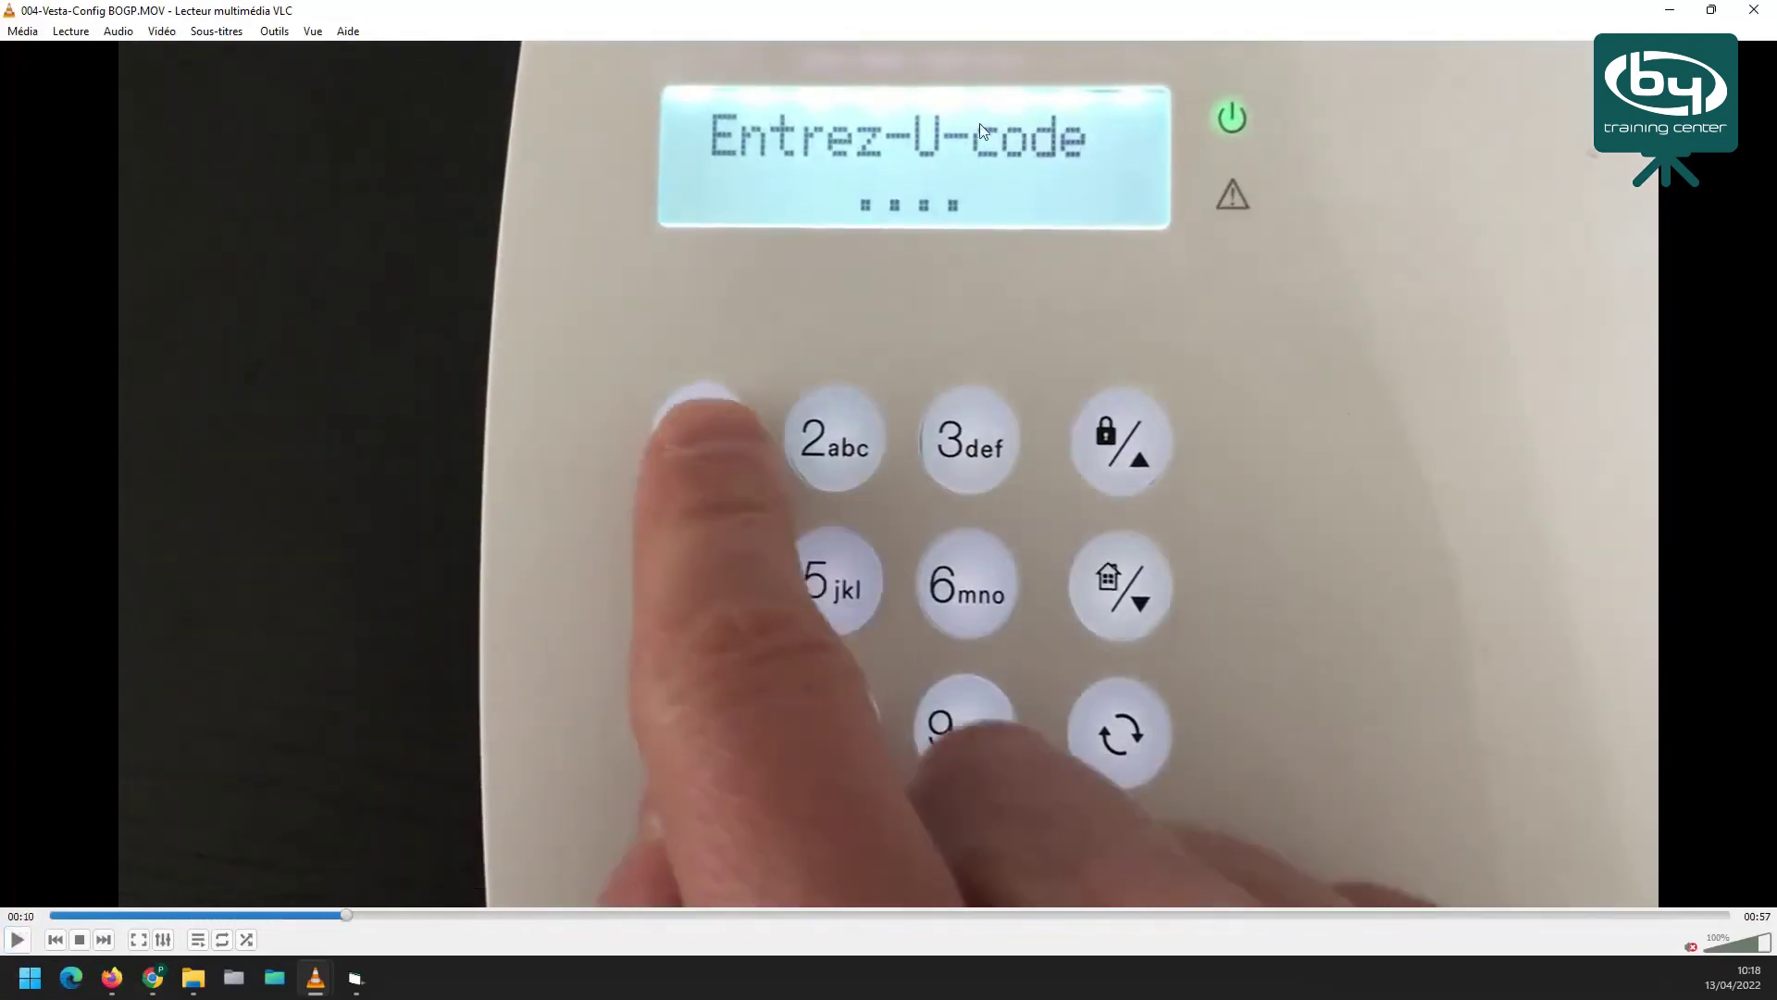
# Play the four-digit code entry with pauses, stopping at 00:26 on the Modifier APN screen
pyautogui.click(16, 942)
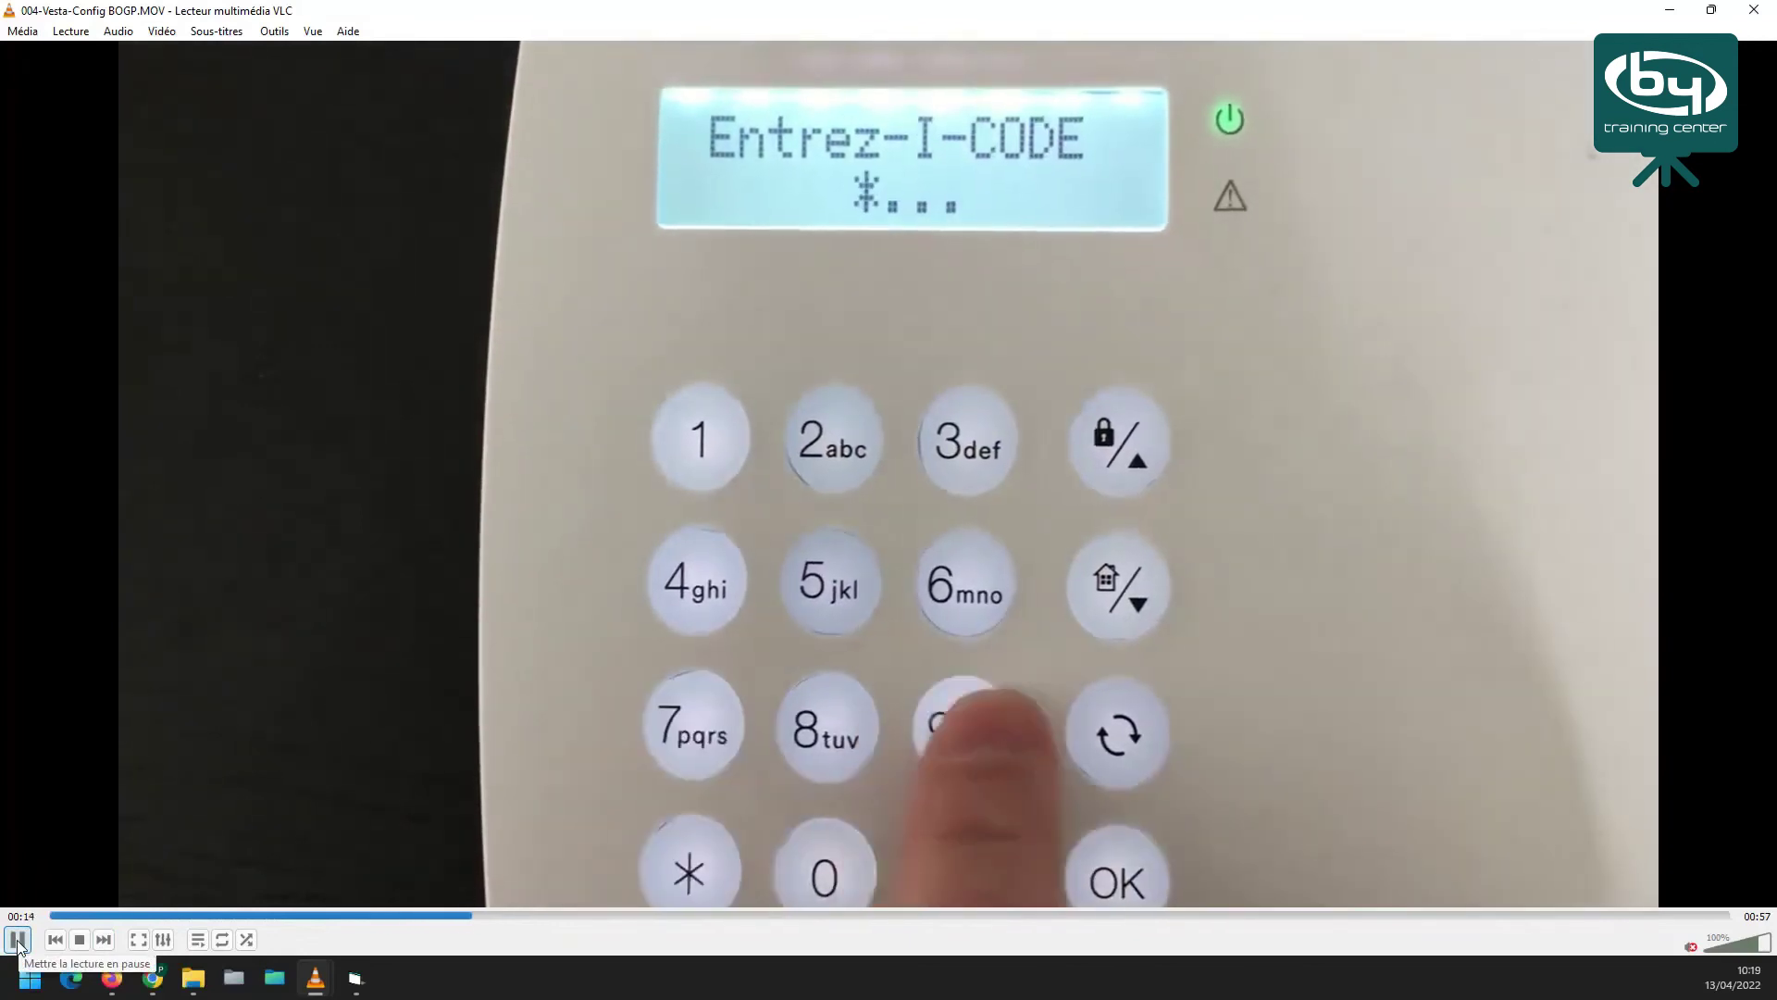
pyautogui.click(17, 941)
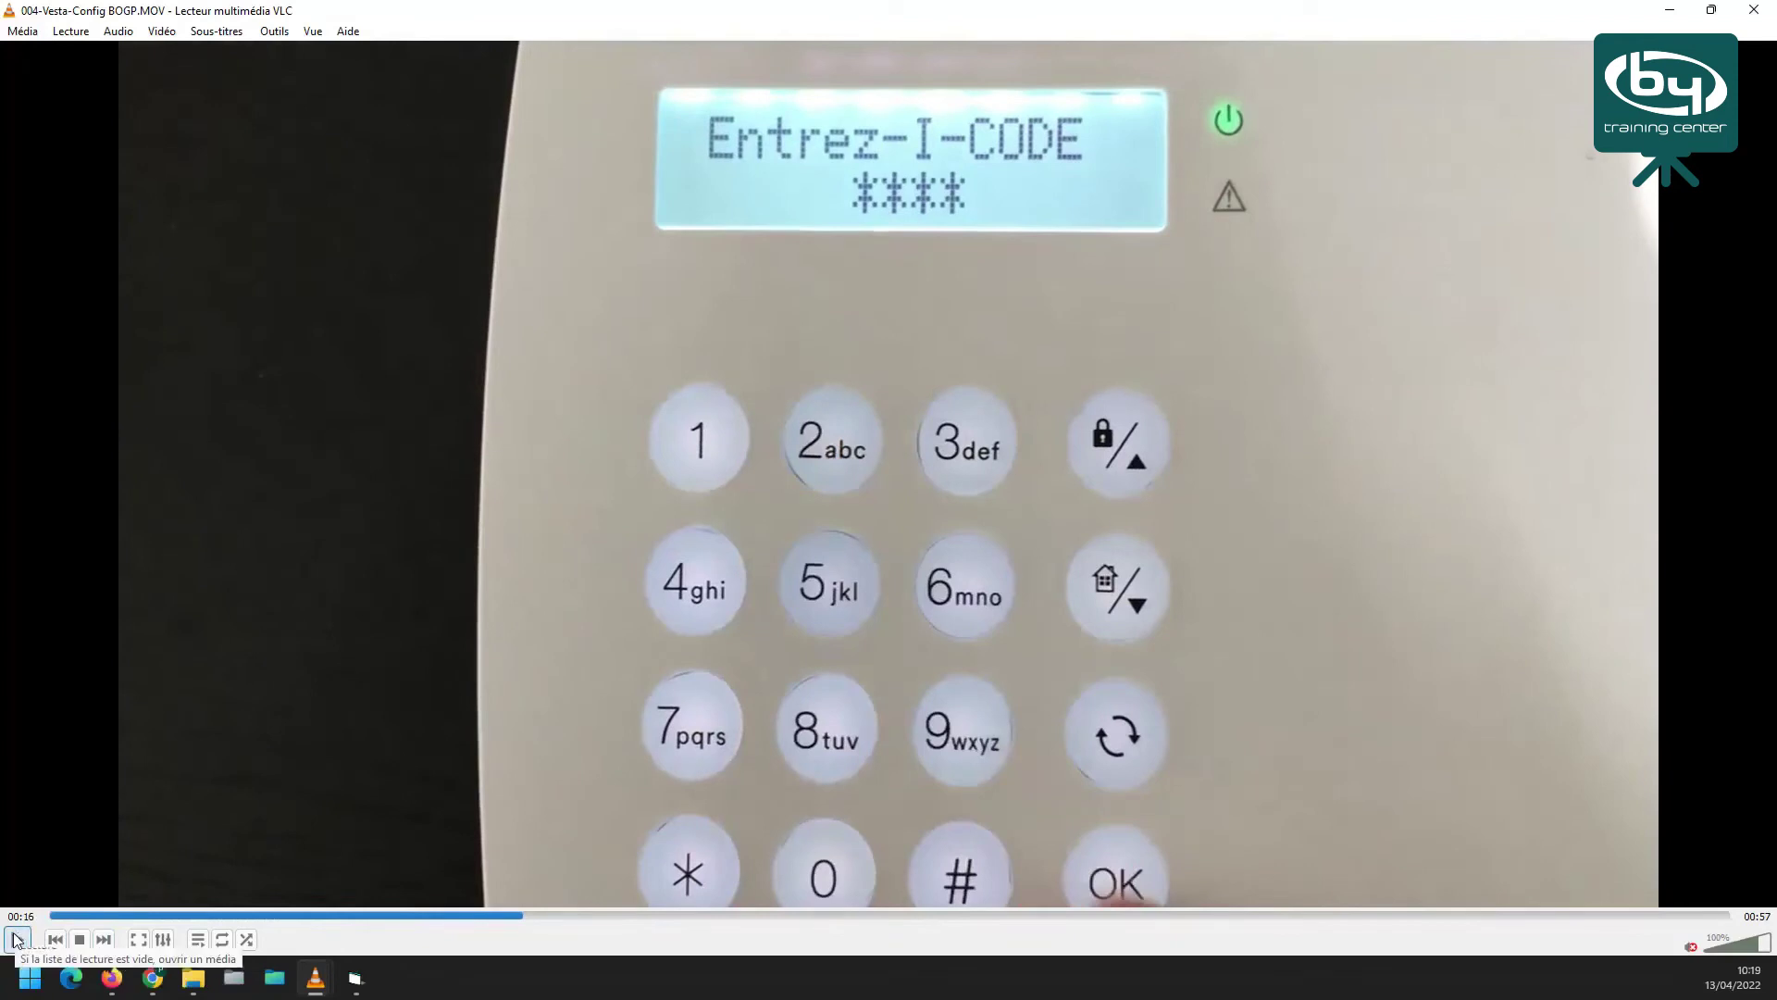
pyautogui.click(18, 941)
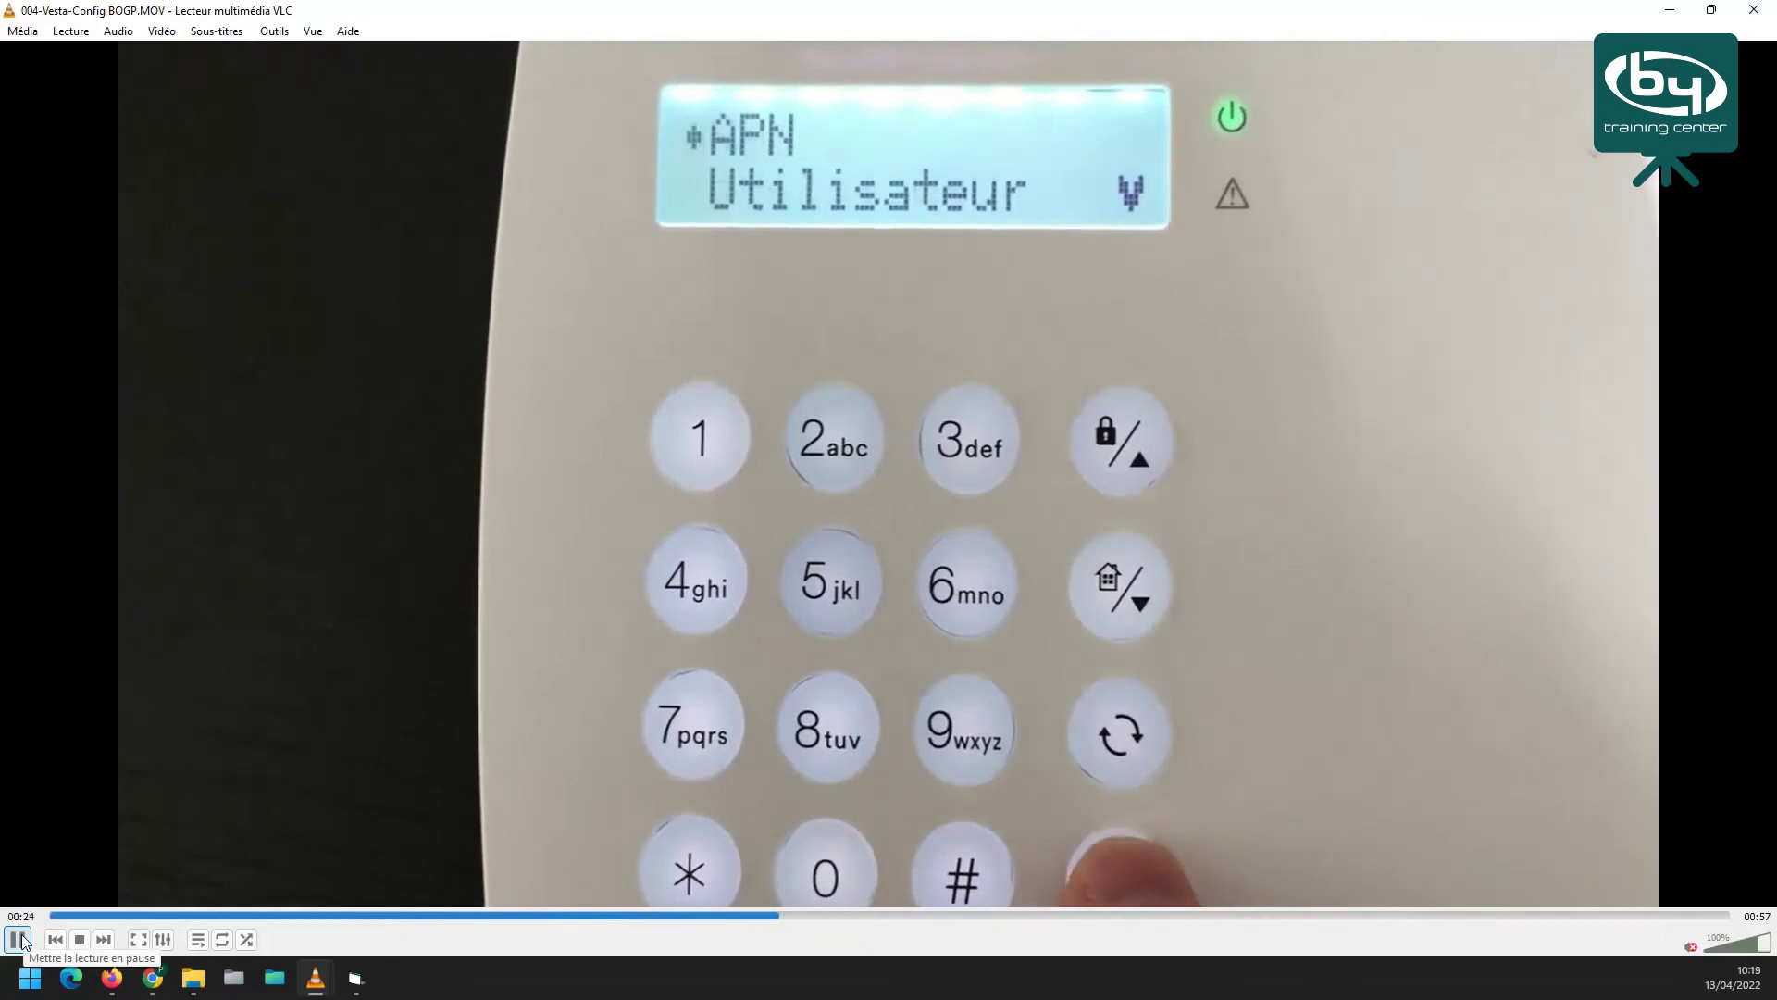
pyautogui.click(18, 940)
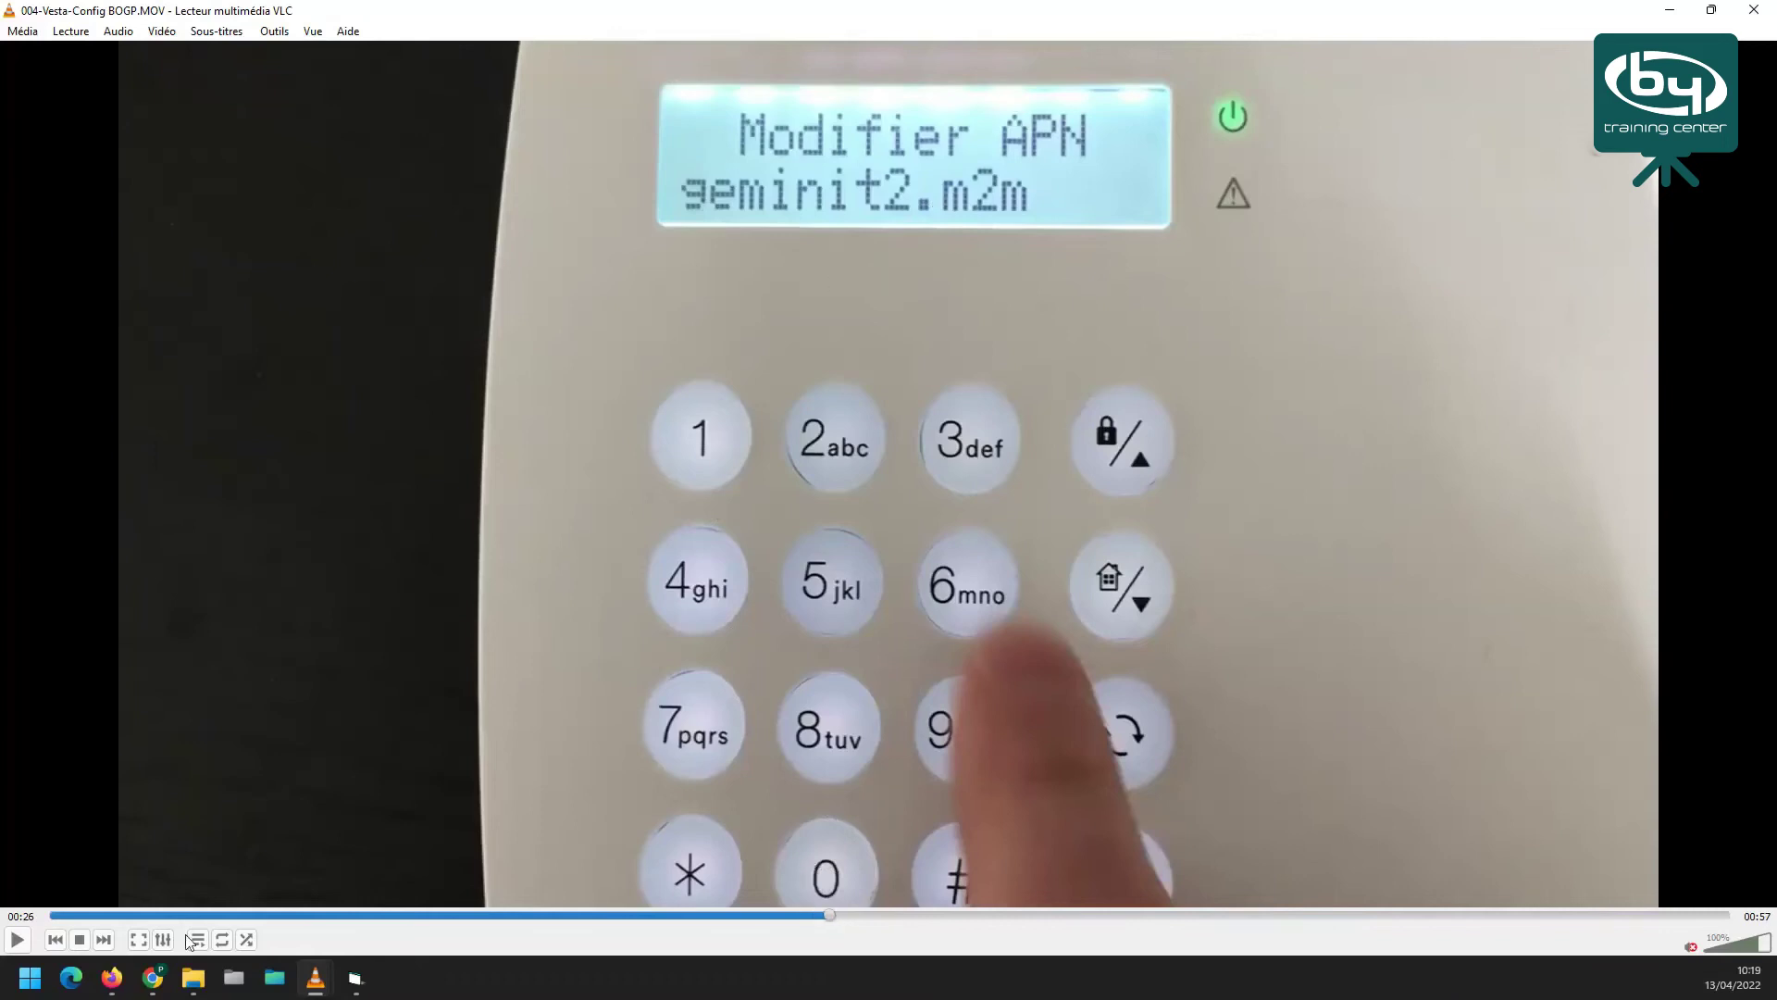
# Resume the clip from the APN menu and let it run to 00:55, back at Prêt pour MES
pyautogui.click(24, 942)
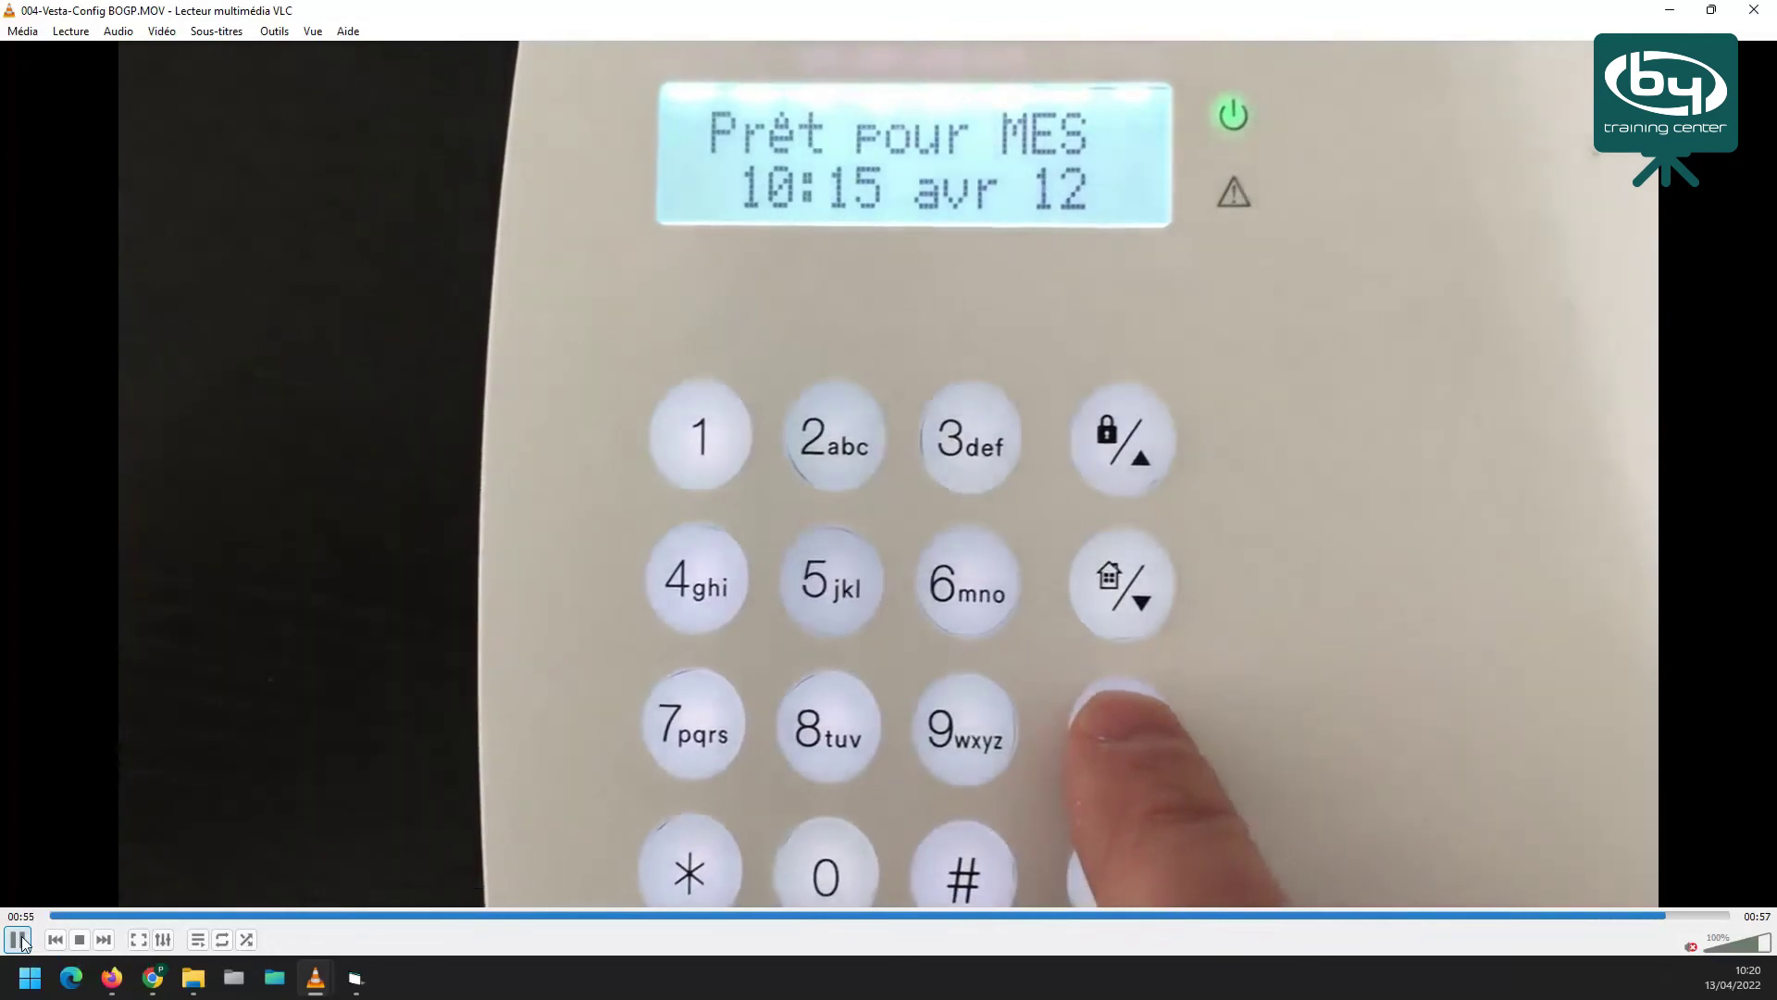
# Pause the fourth clip at 00:55 and close VLC, revealing the VESTA-046N-NOZW product page
pyautogui.click(18, 940)
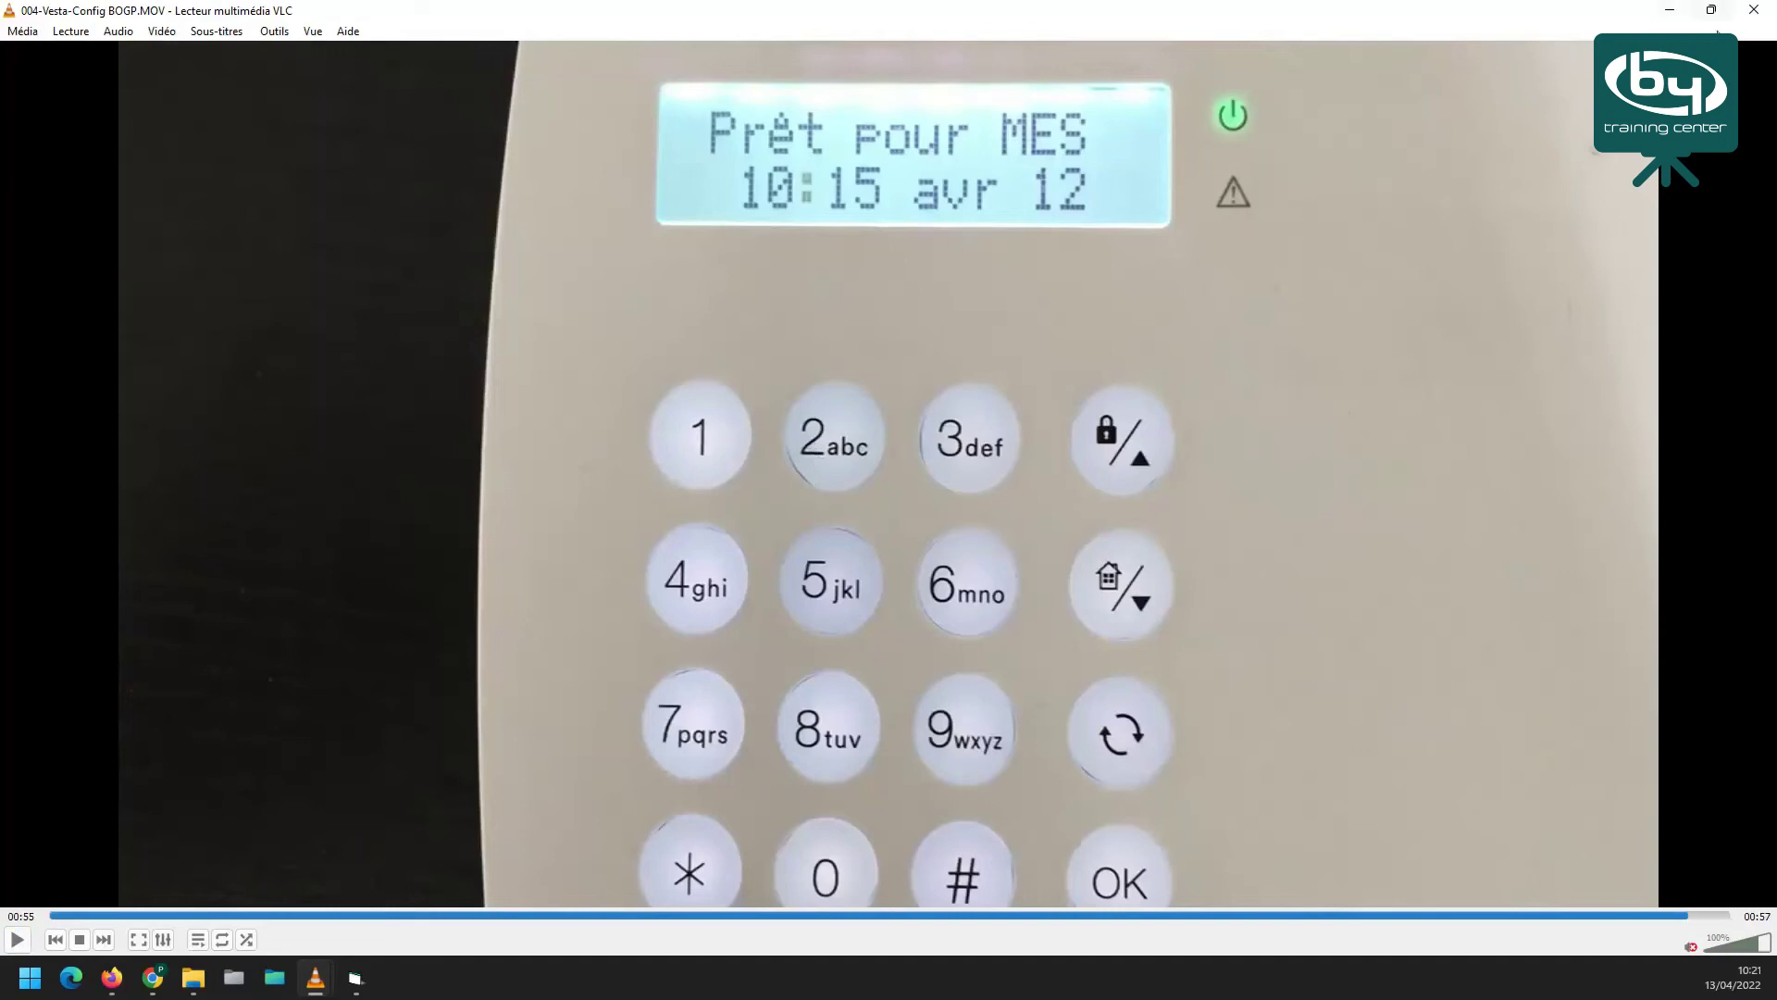
pyautogui.click(1753, 10)
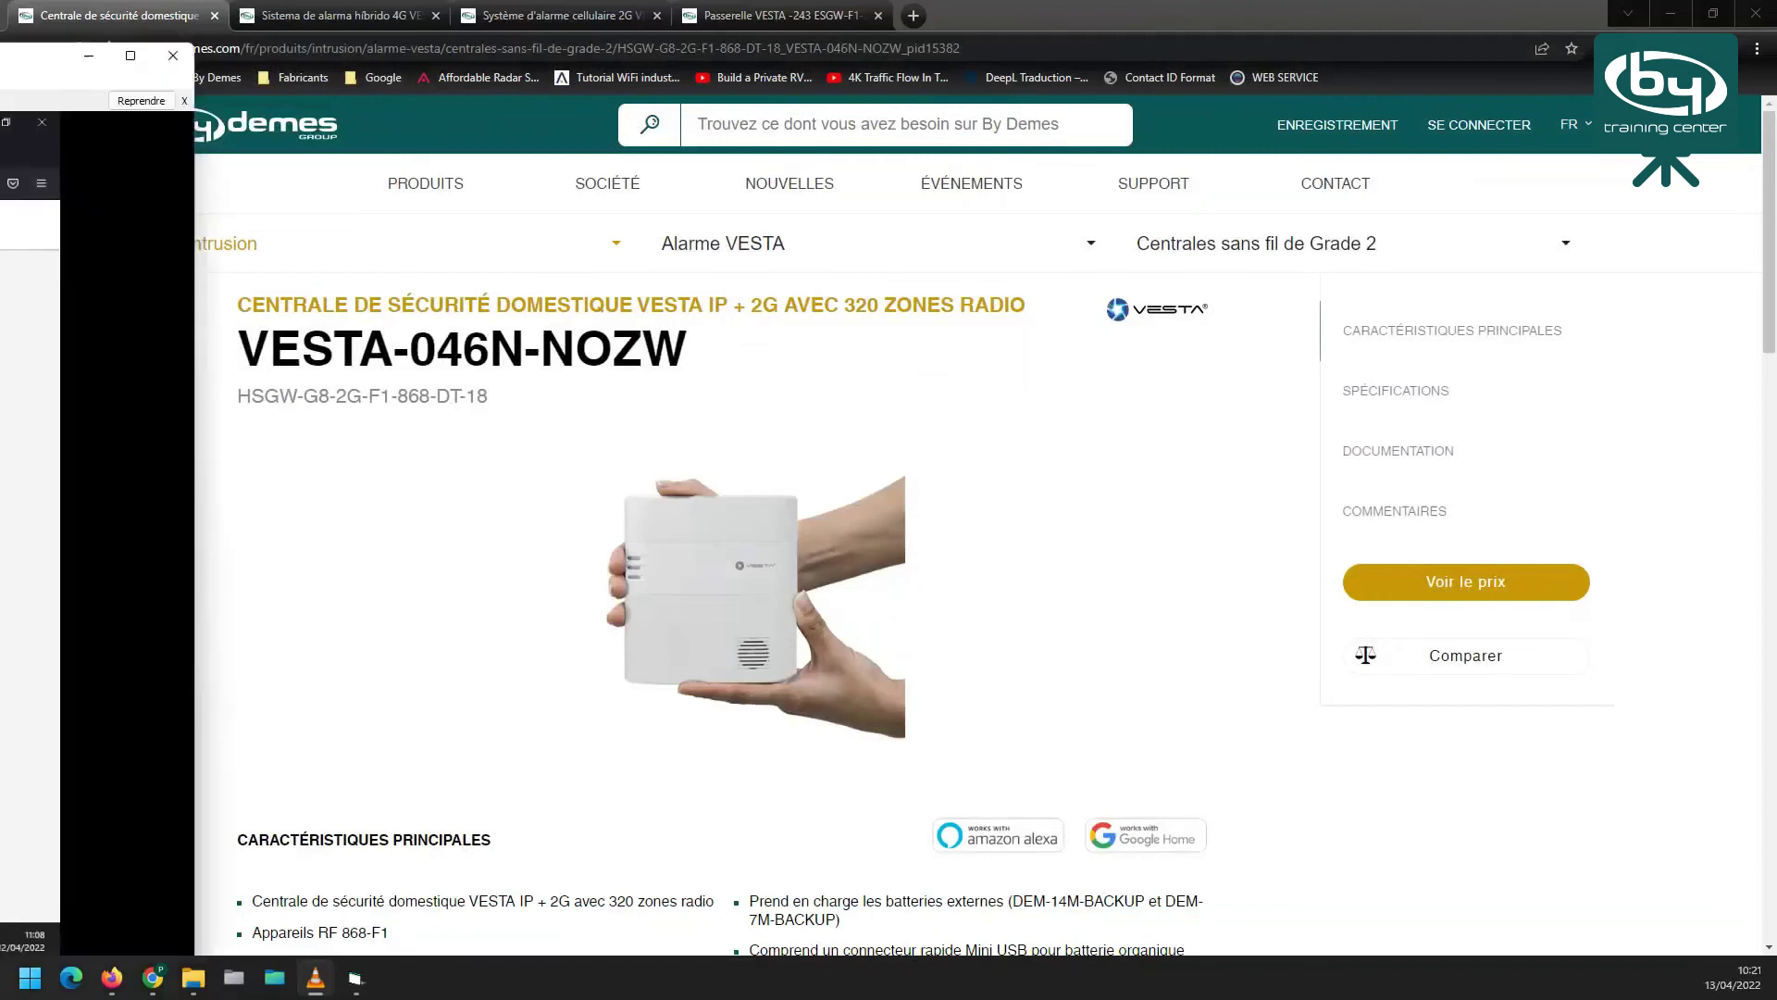
# Switch back to VLC with Alt+Tab and drag it to the top to maximize the 005-Vesta-Ajout Install-Util clip
pyautogui.hotkey('alt', 'Tab')
pyautogui.moveTo(426, 7); pyautogui.dragTo(425, 0)
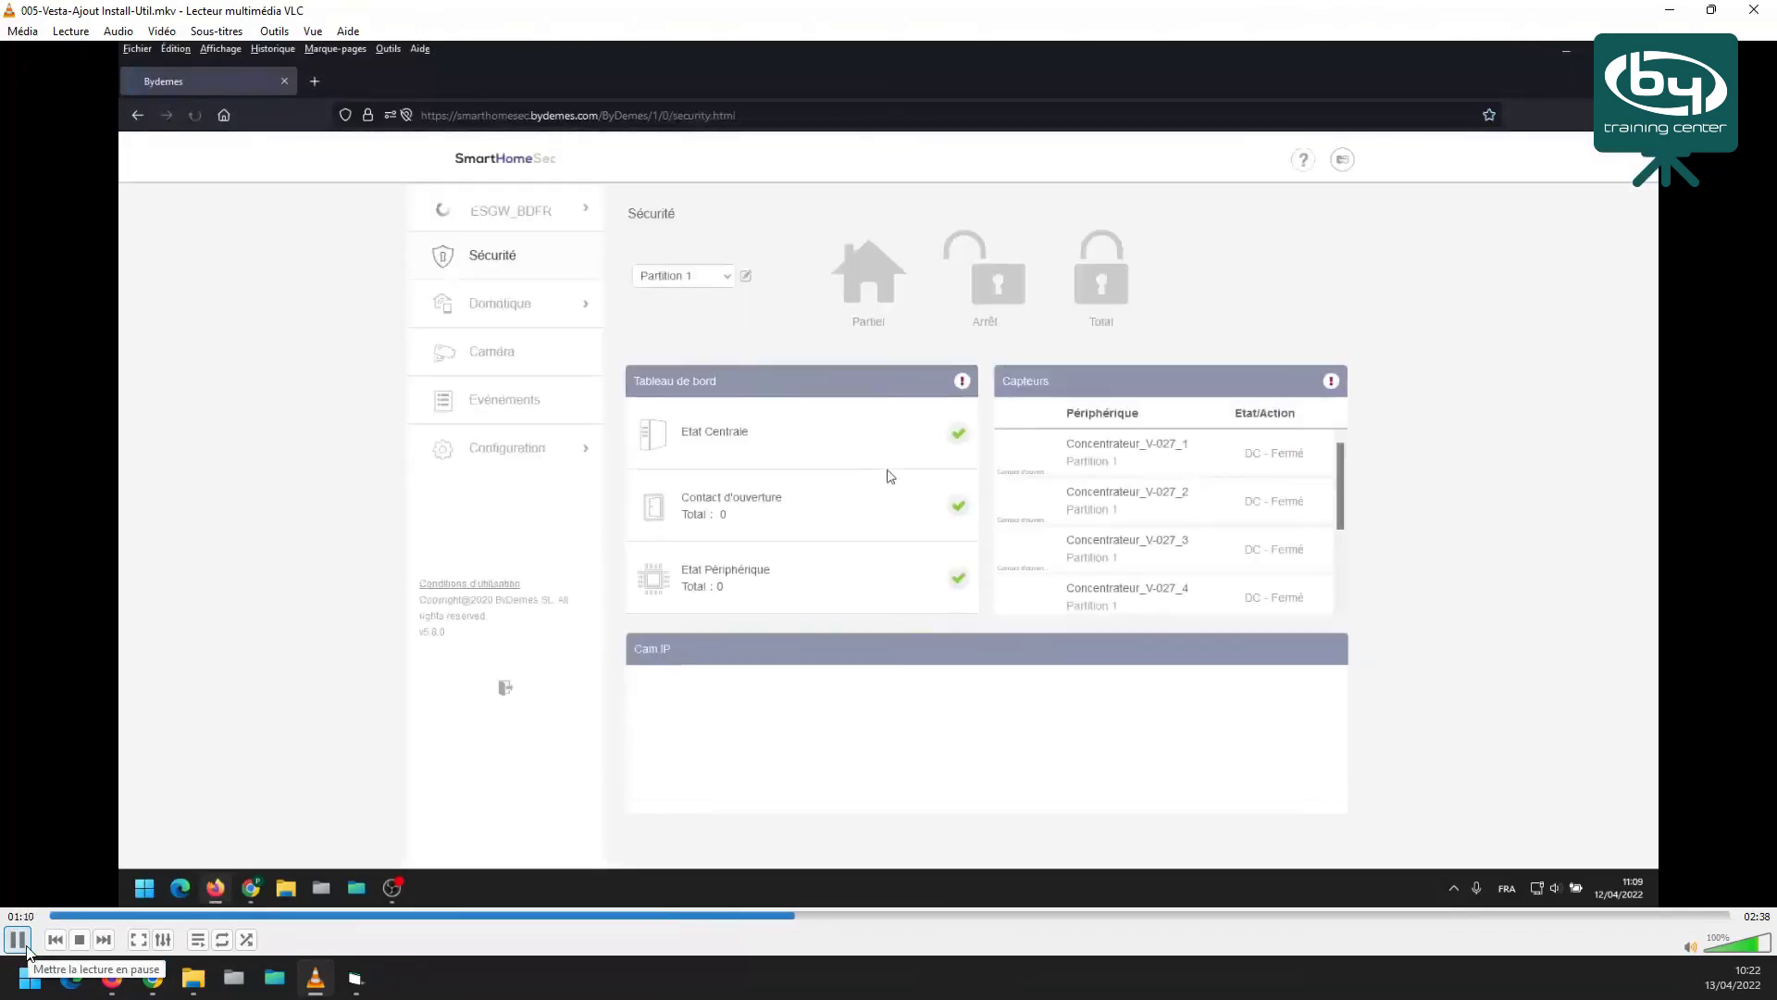
# Pause at the SmartHomeSec dashboard, then play the fifth clip from 01:10 to 02:33
pyautogui.click(18, 941)
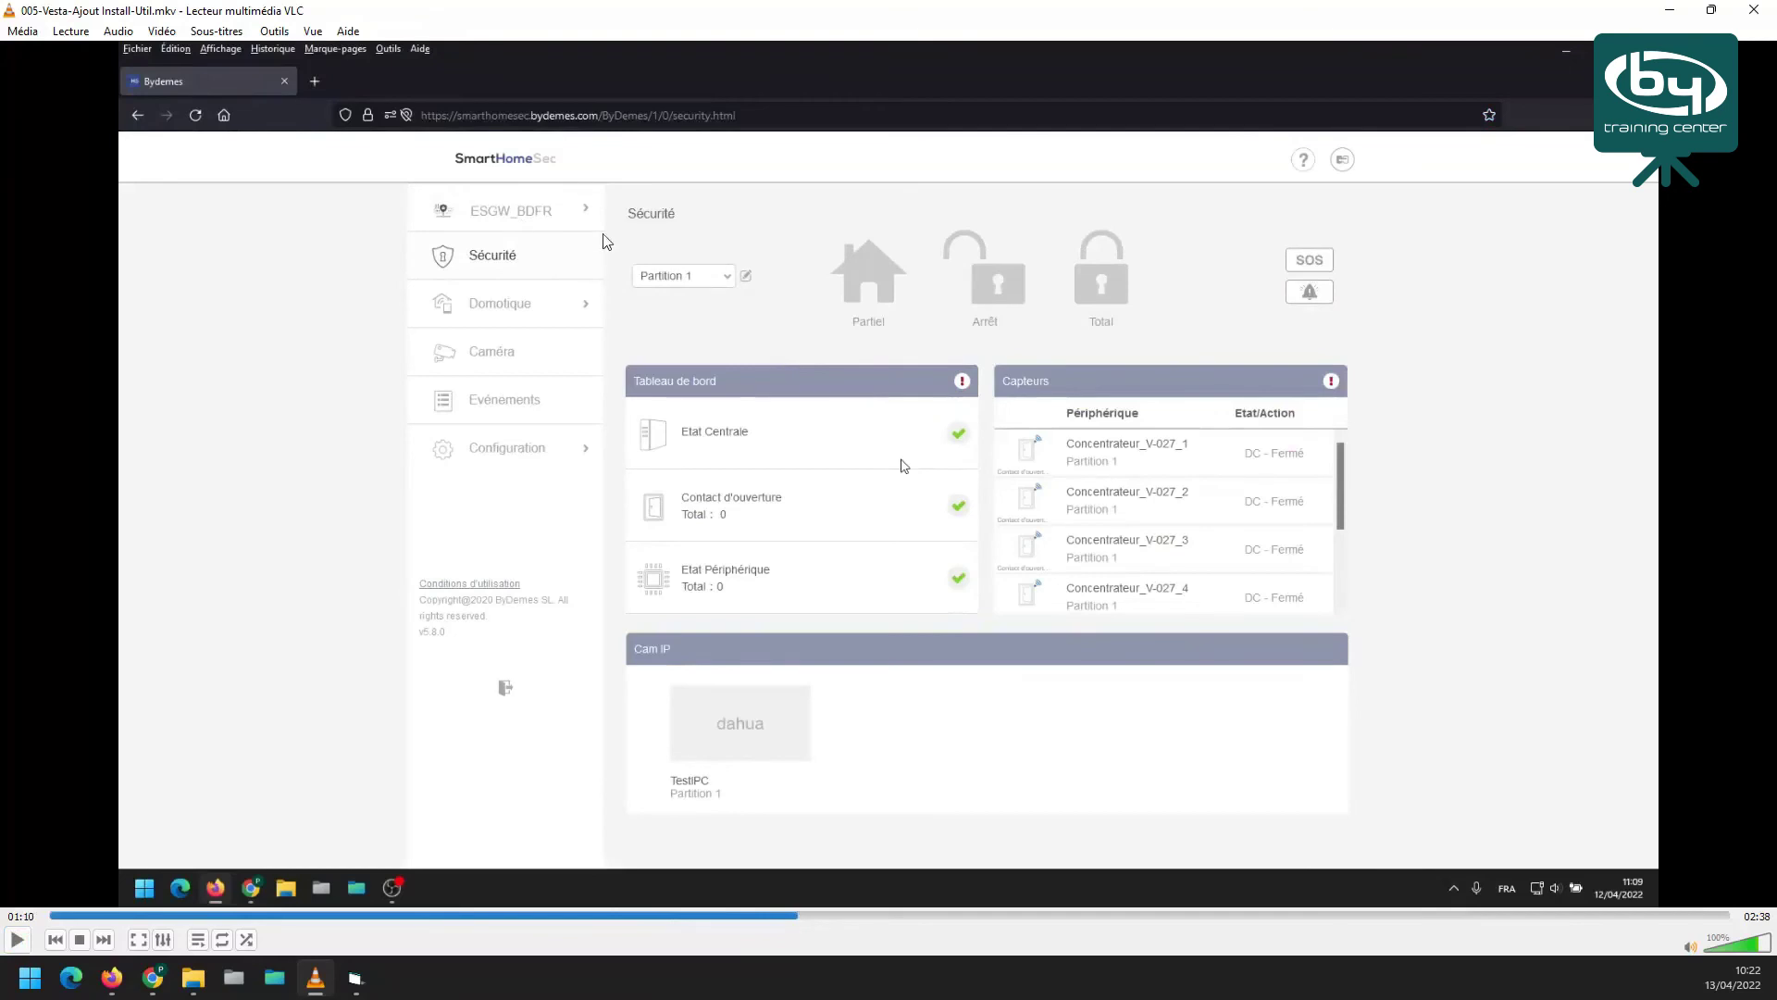
pyautogui.click(18, 940)
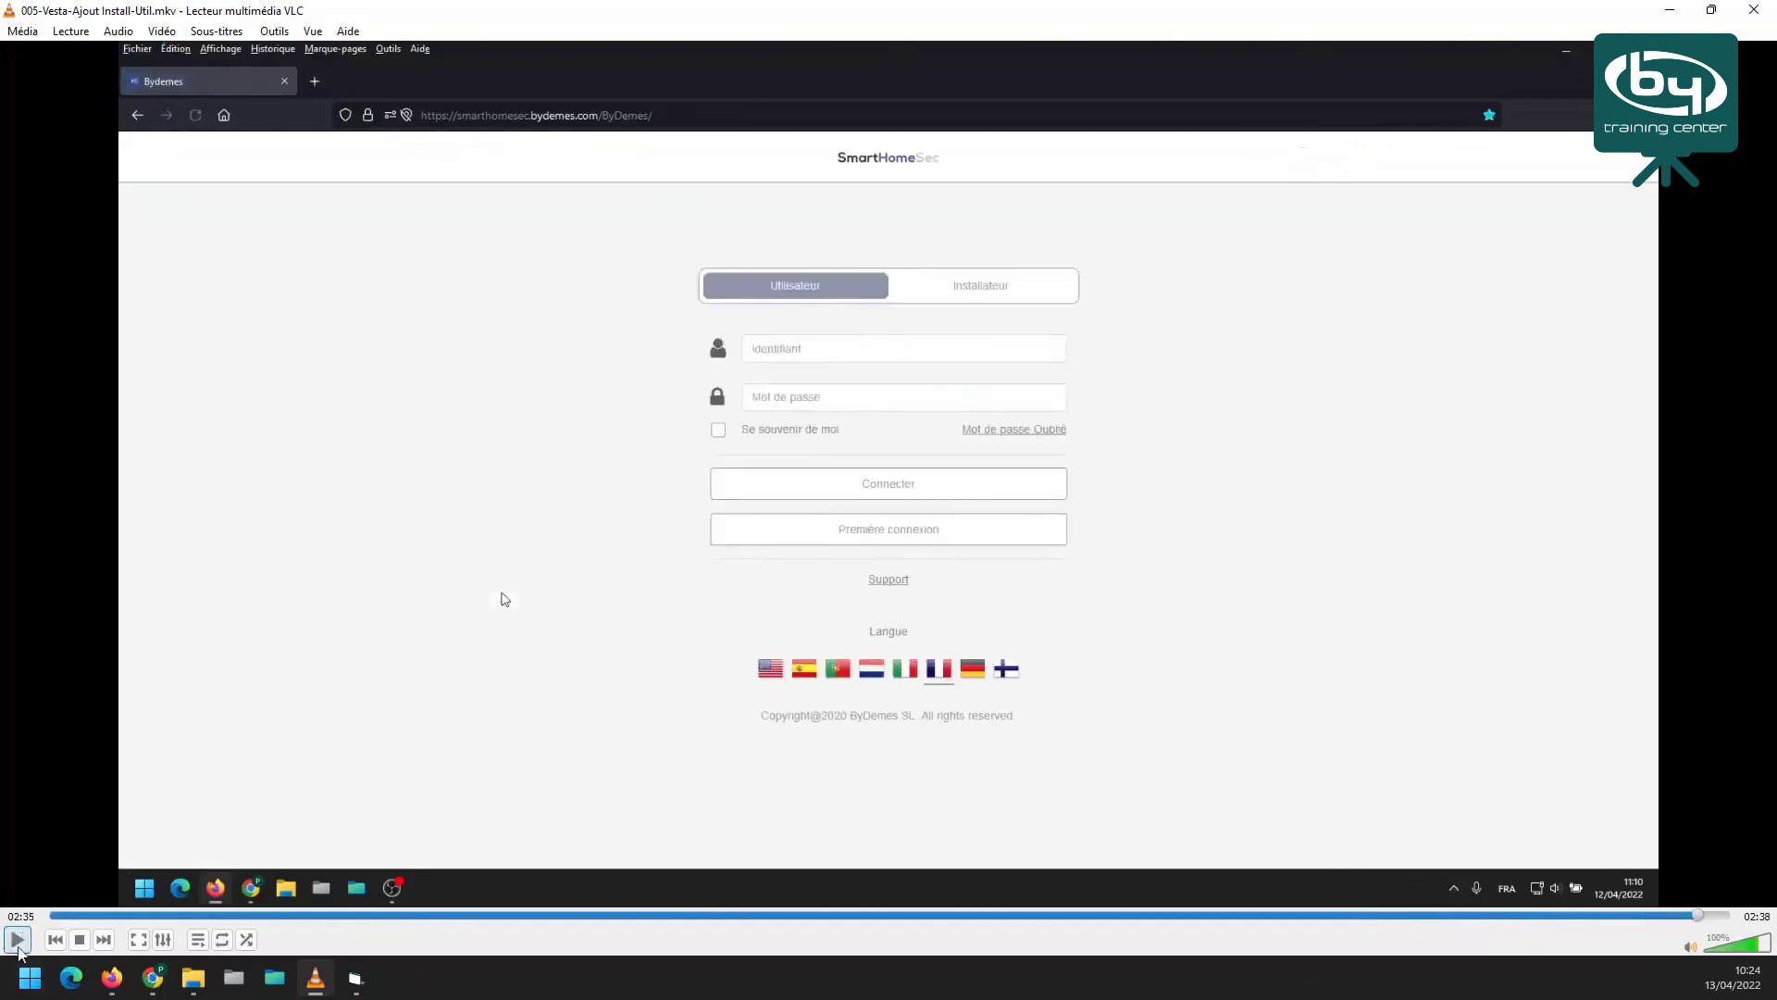
# Pause, seek back through 02:11 to 01:49, and replay the new user arming the system to Total
pyautogui.press('space')
pyautogui.click(1454, 916)
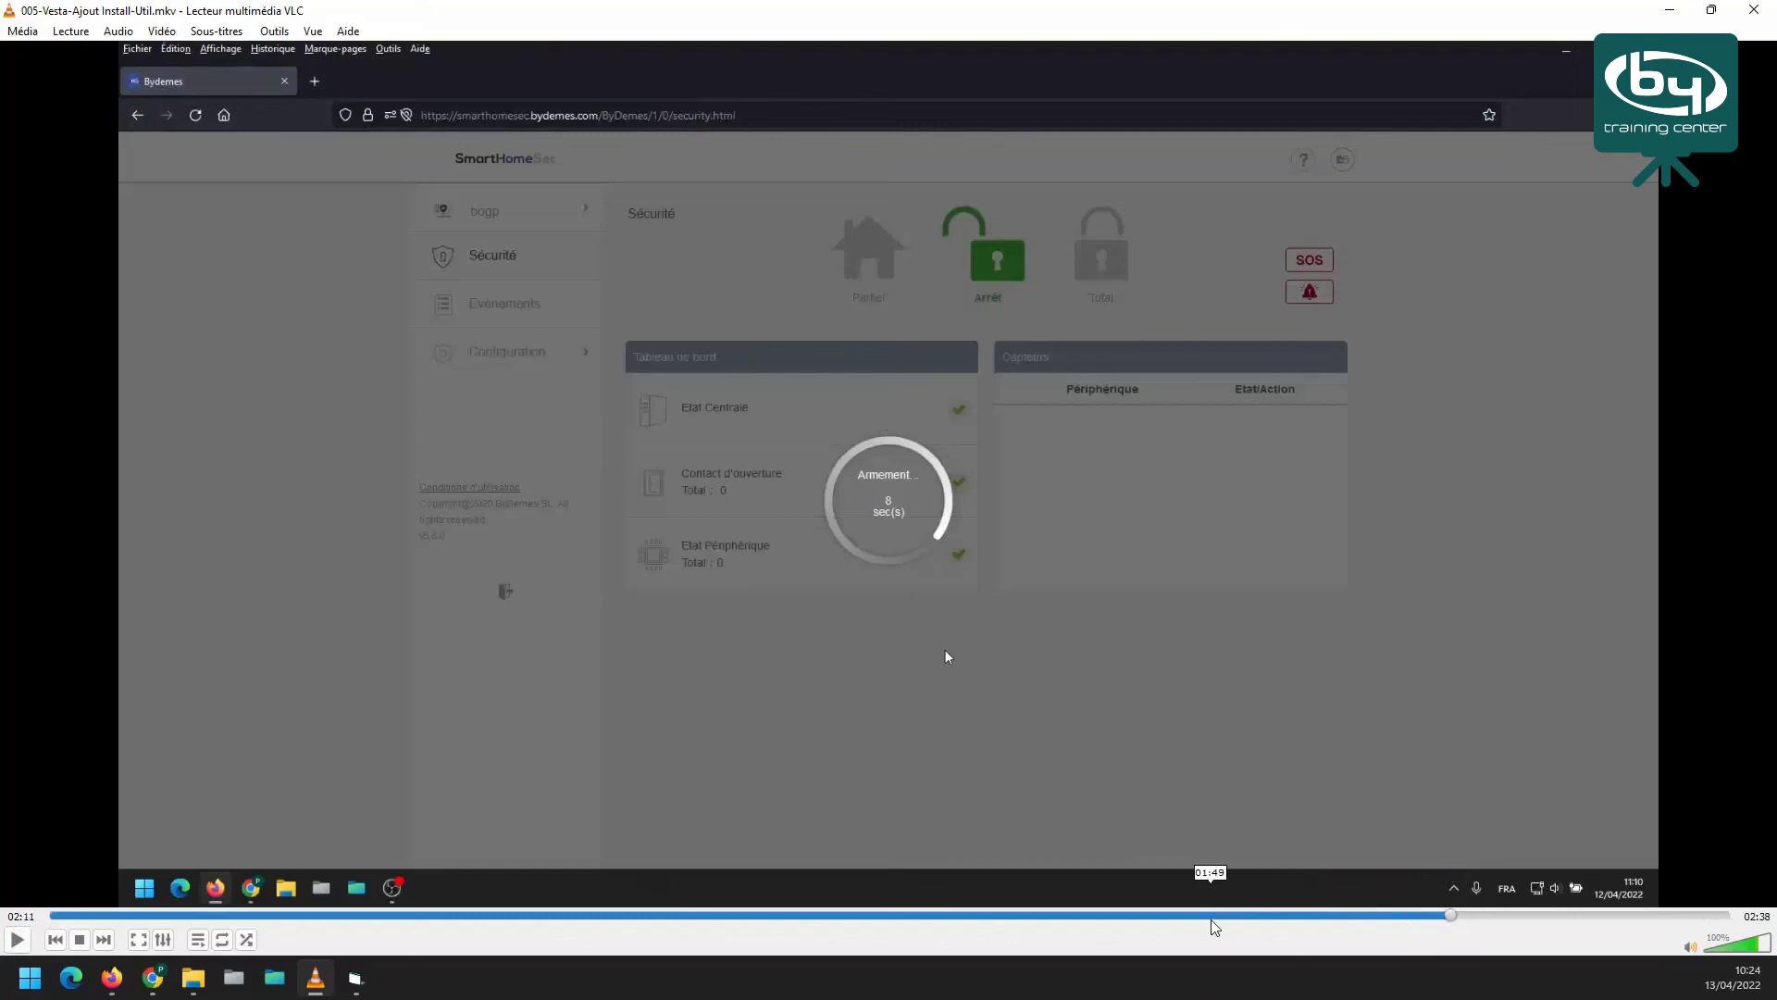
pyautogui.click(1211, 915)
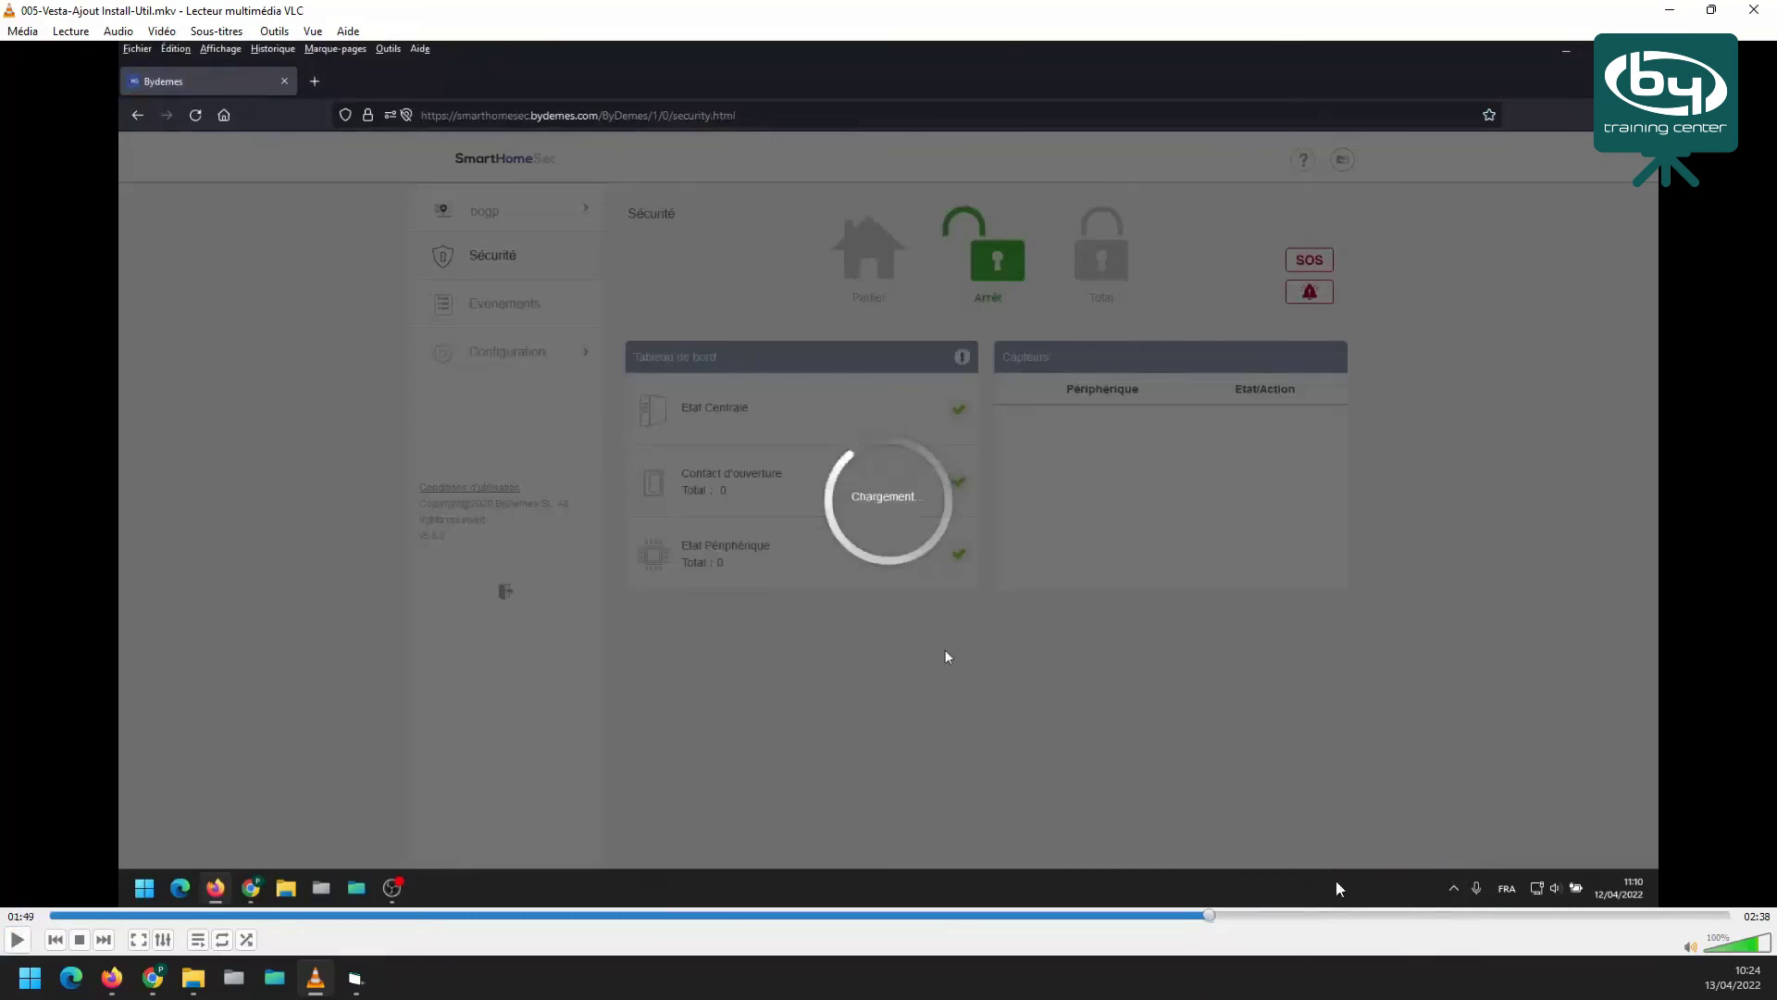
pyautogui.click(16, 940)
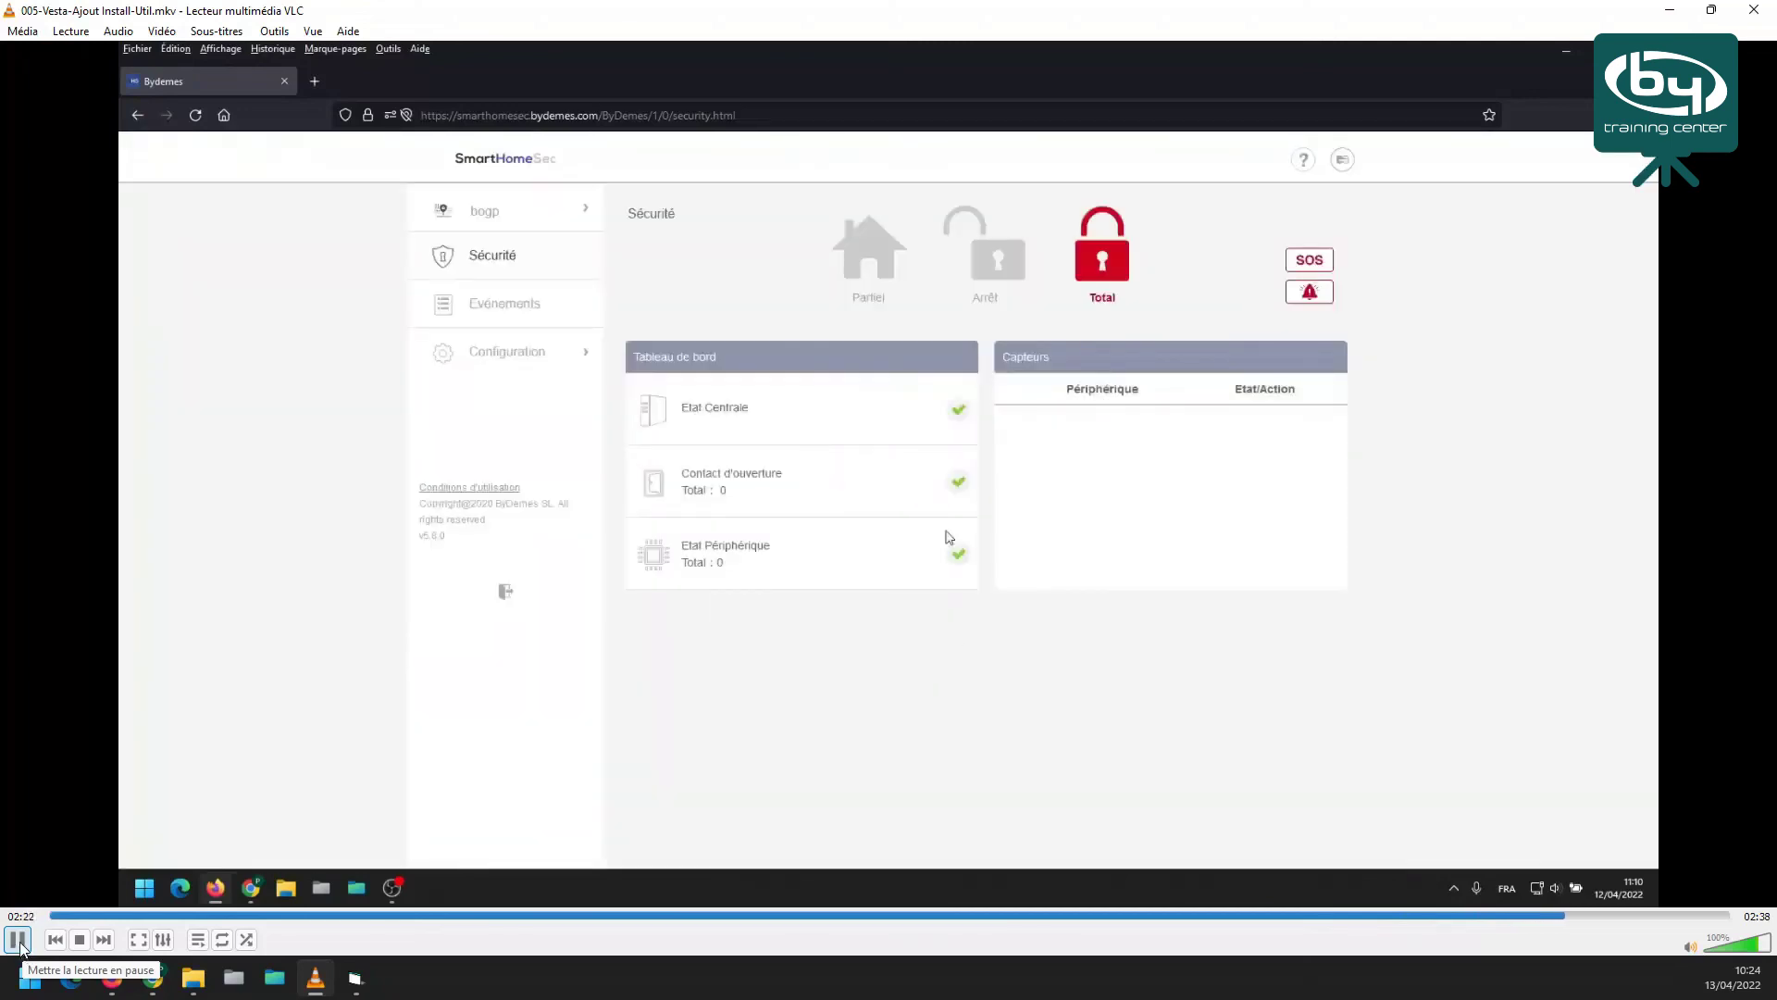
# Pause the fifth clip at 02:24 with the system armed Total and switch to the Chrome product page
pyautogui.click(18, 939)
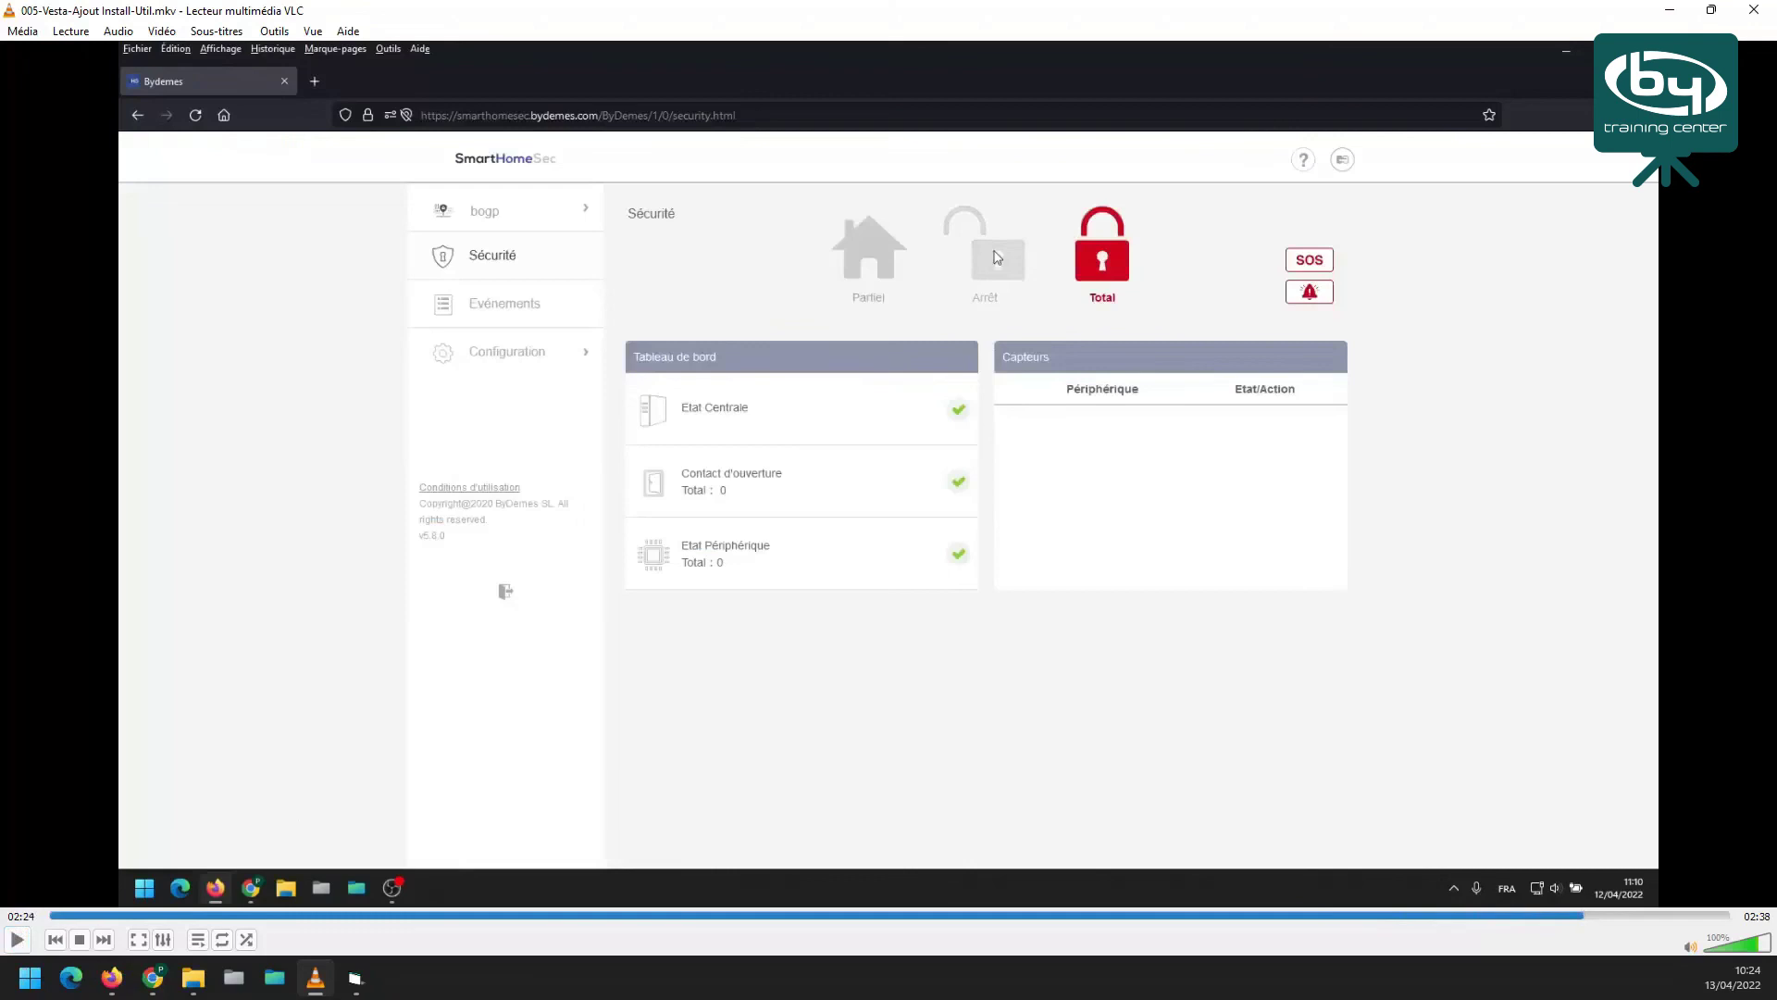
pyautogui.hotkey('alt', 'Tab')
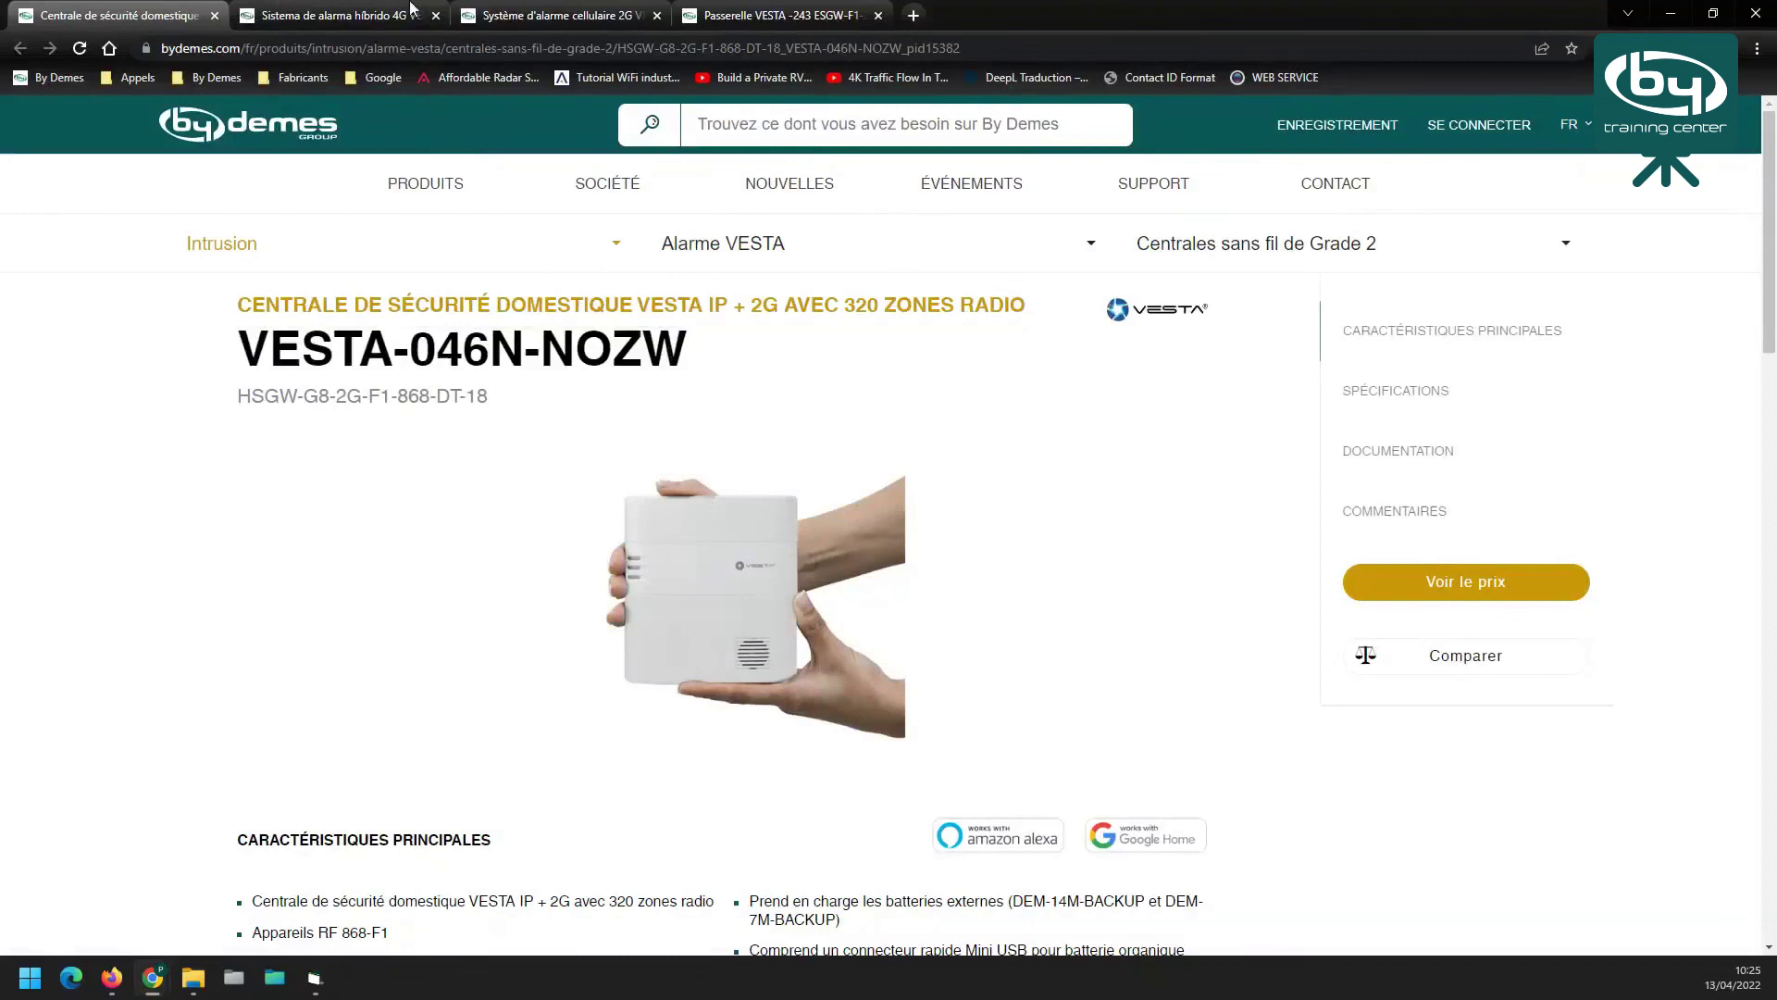
# Open the 'Sistema de alarma híbrido 4G' VESTA-113 page and highlight 'WiFi' among its connectivity features
pyautogui.click(331, 16)
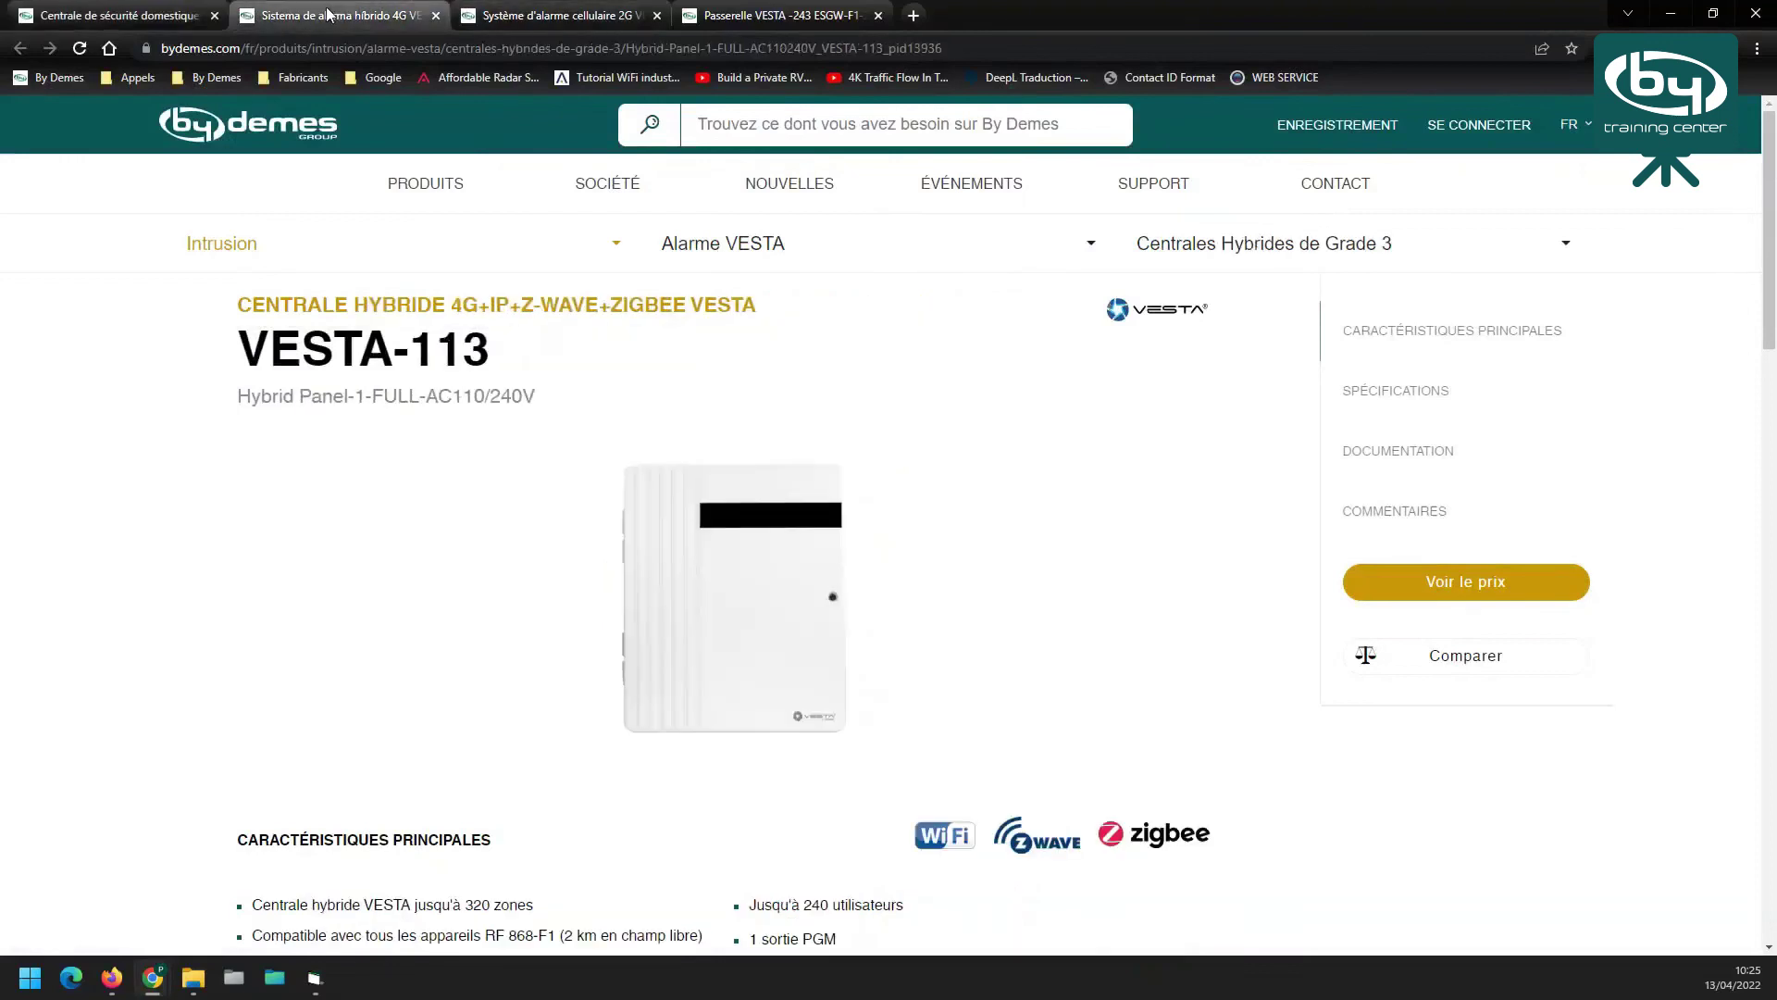
pyautogui.scroll(-1, 324, 387)
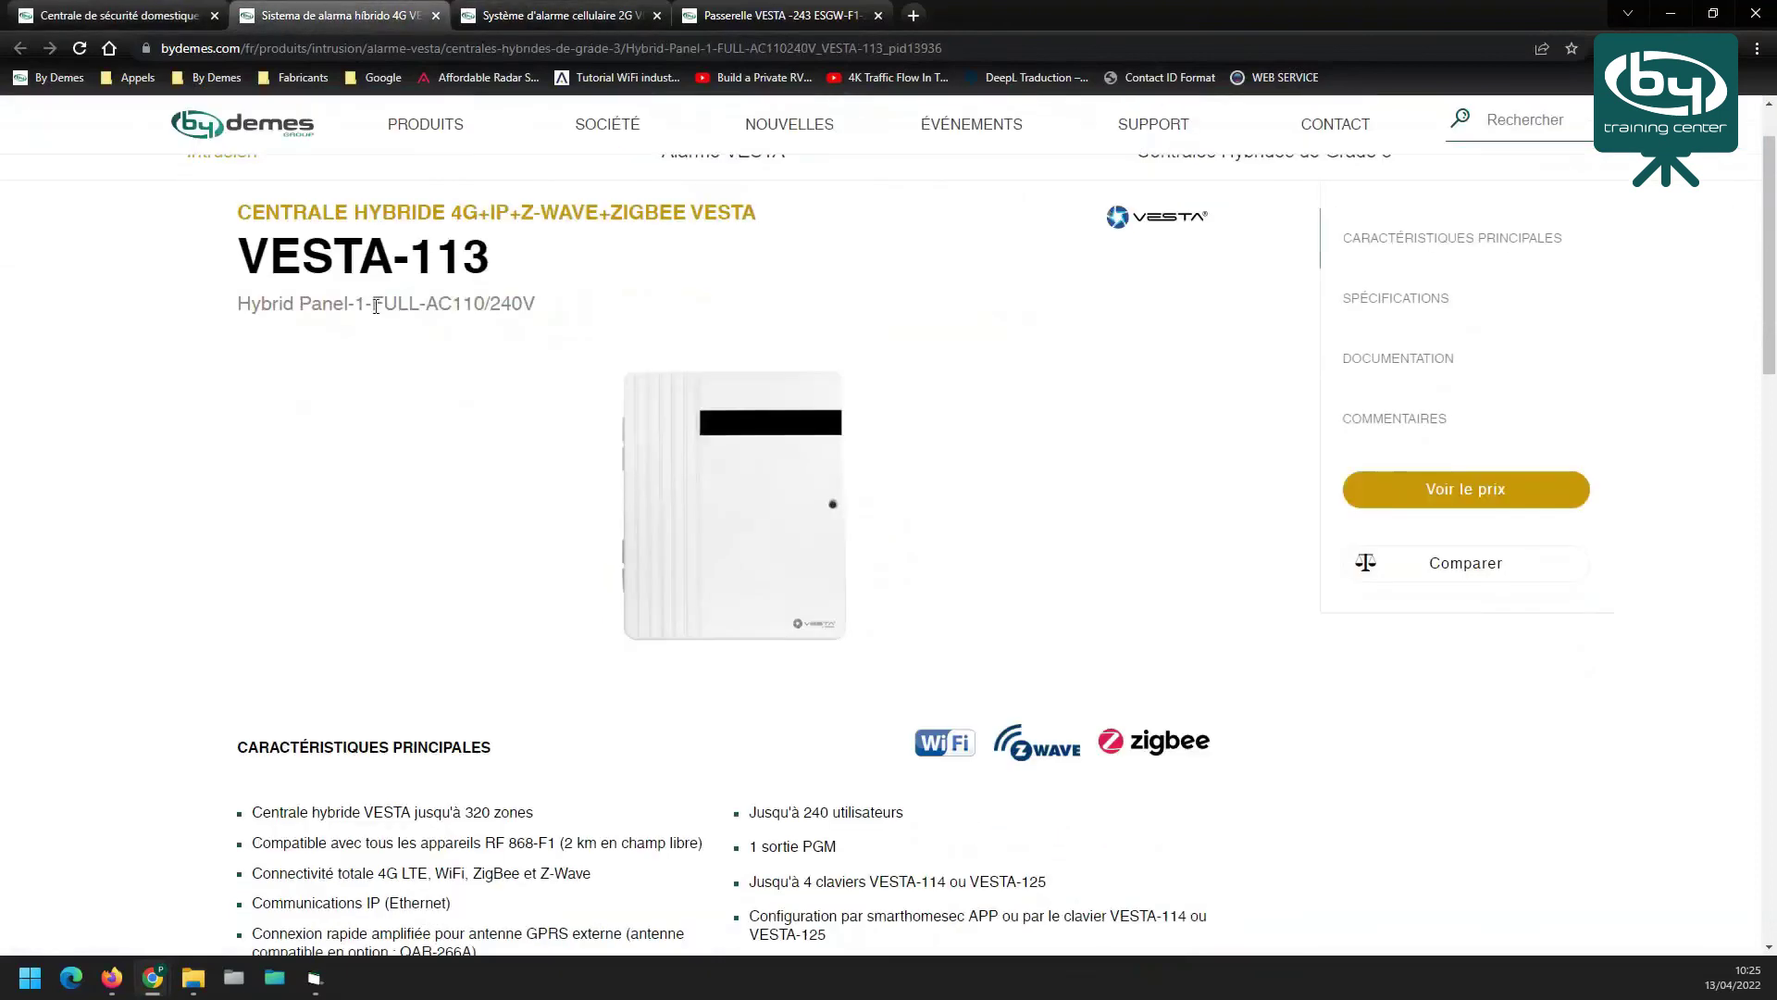
pyautogui.moveTo(373, 304); pyautogui.dragTo(418, 309)
pyautogui.moveTo(433, 876); pyautogui.dragTo(470, 875)
pyautogui.moveTo(500, 144)
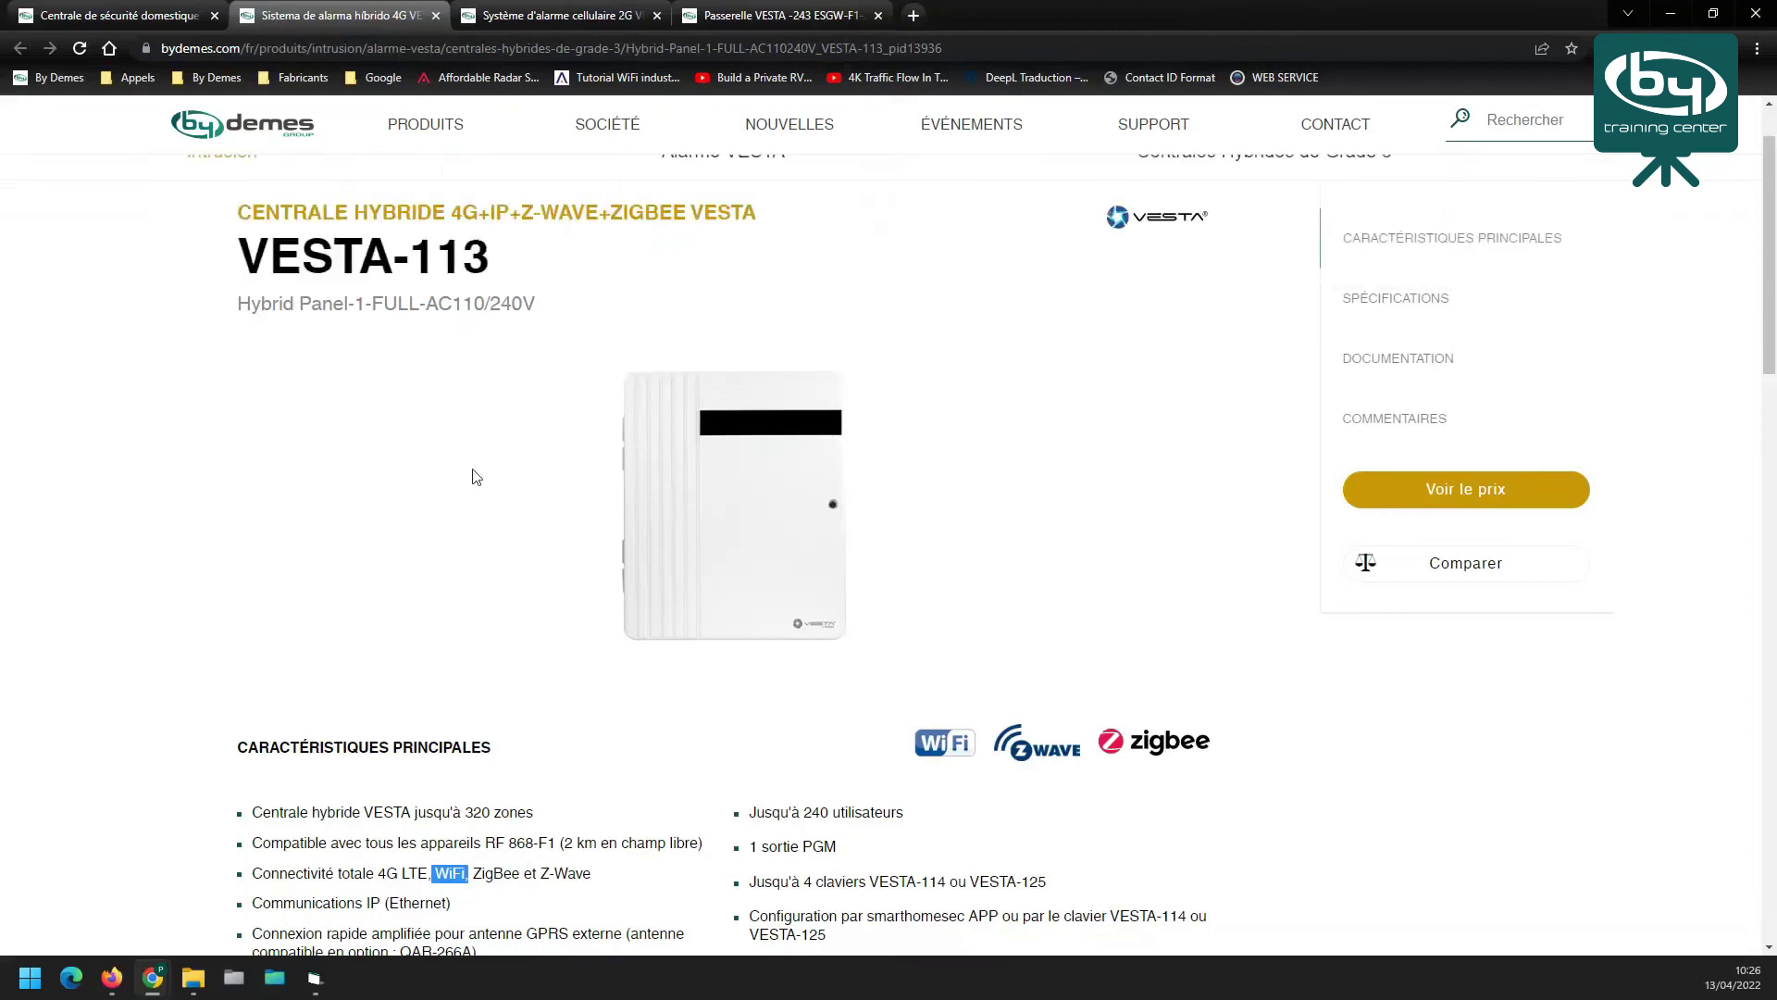